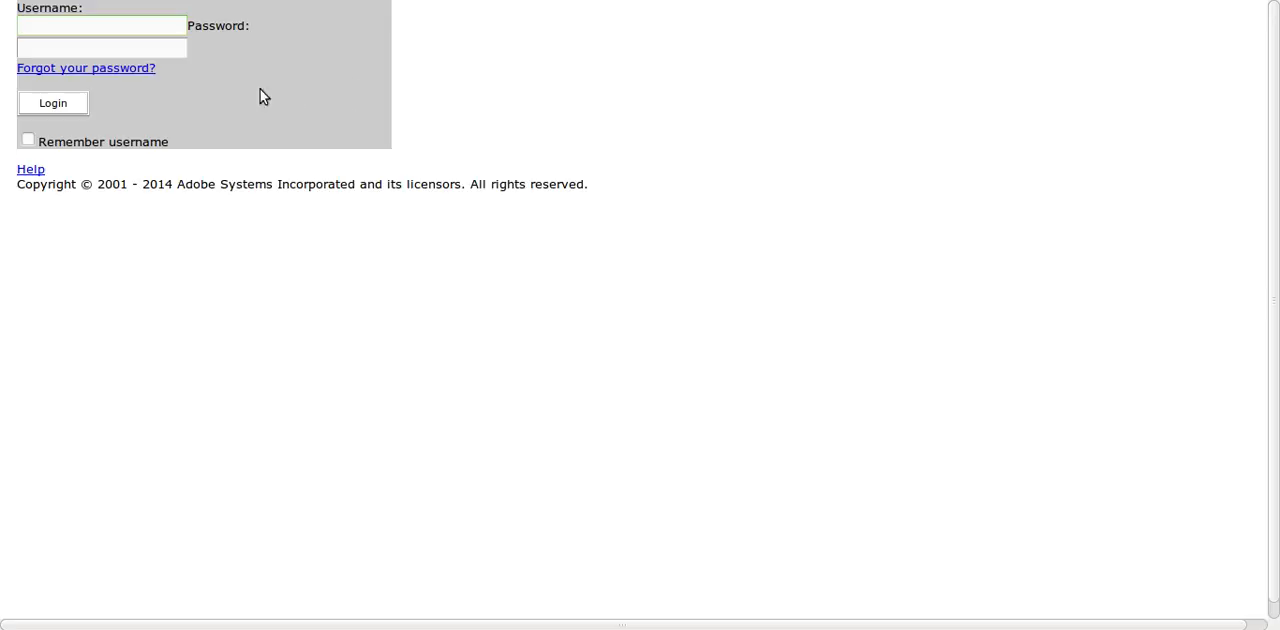
# - Log in to the Adobe Connect site by entering the account e-mail as username and the account password
pyautogui.click(146, 50)
pyautogui.click(143, 24)
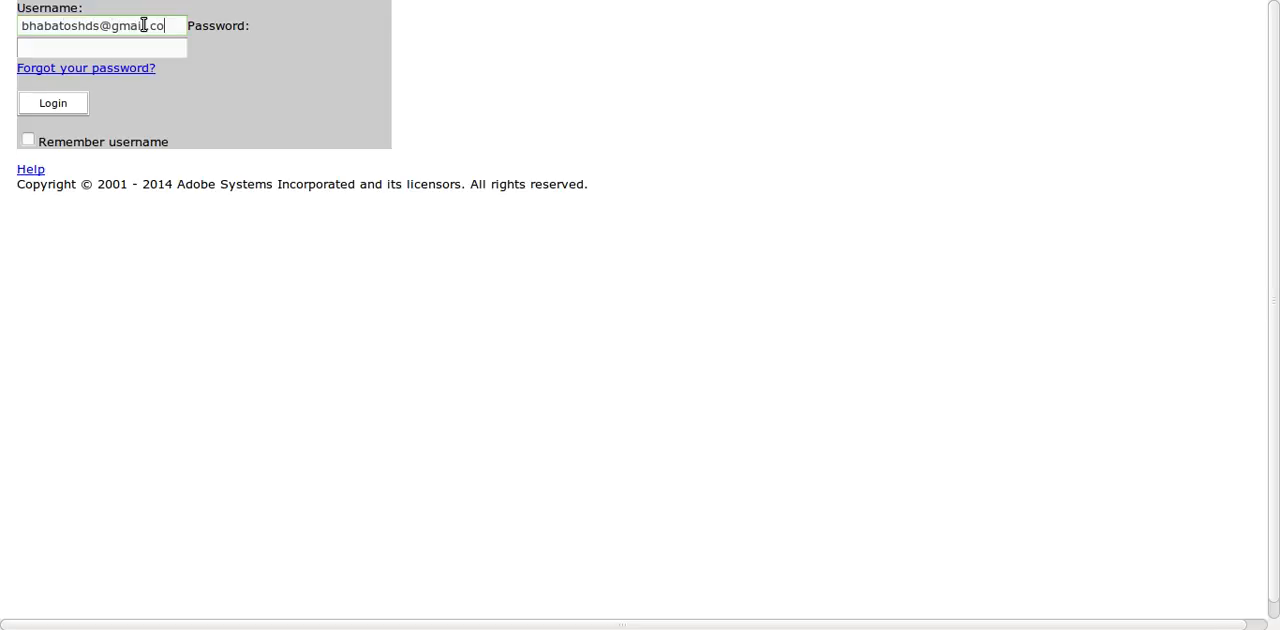
pyautogui.press('Tab')
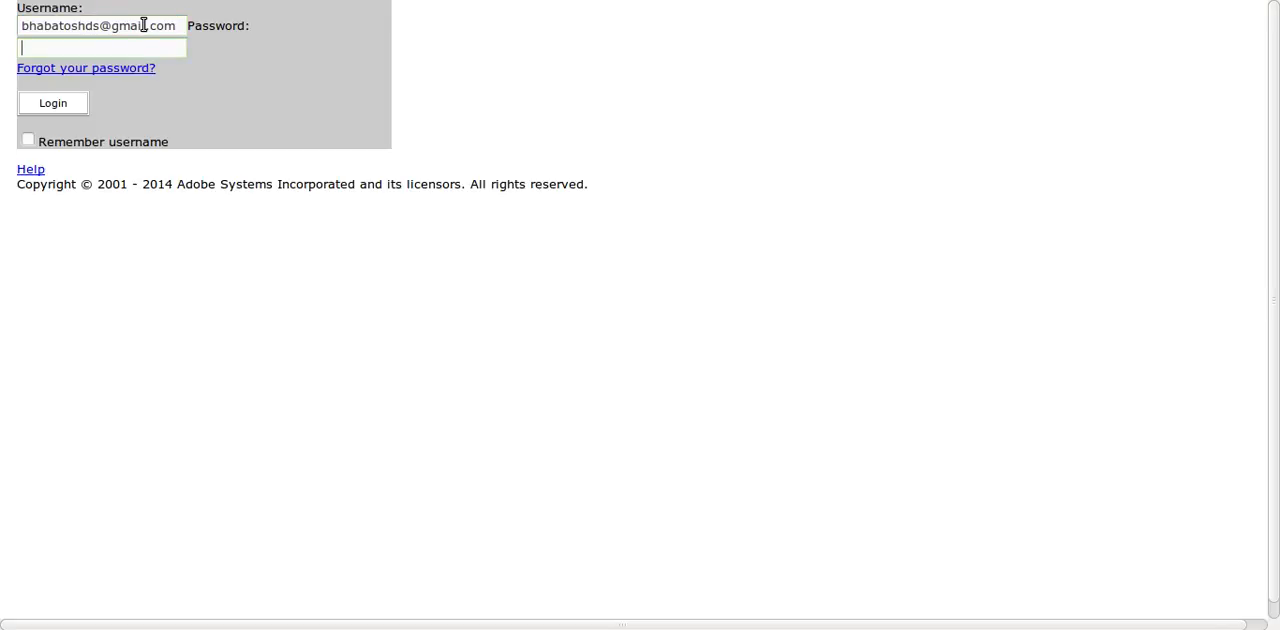
pyautogui.write('•••••••••••••')
pyautogui.click(55, 104)
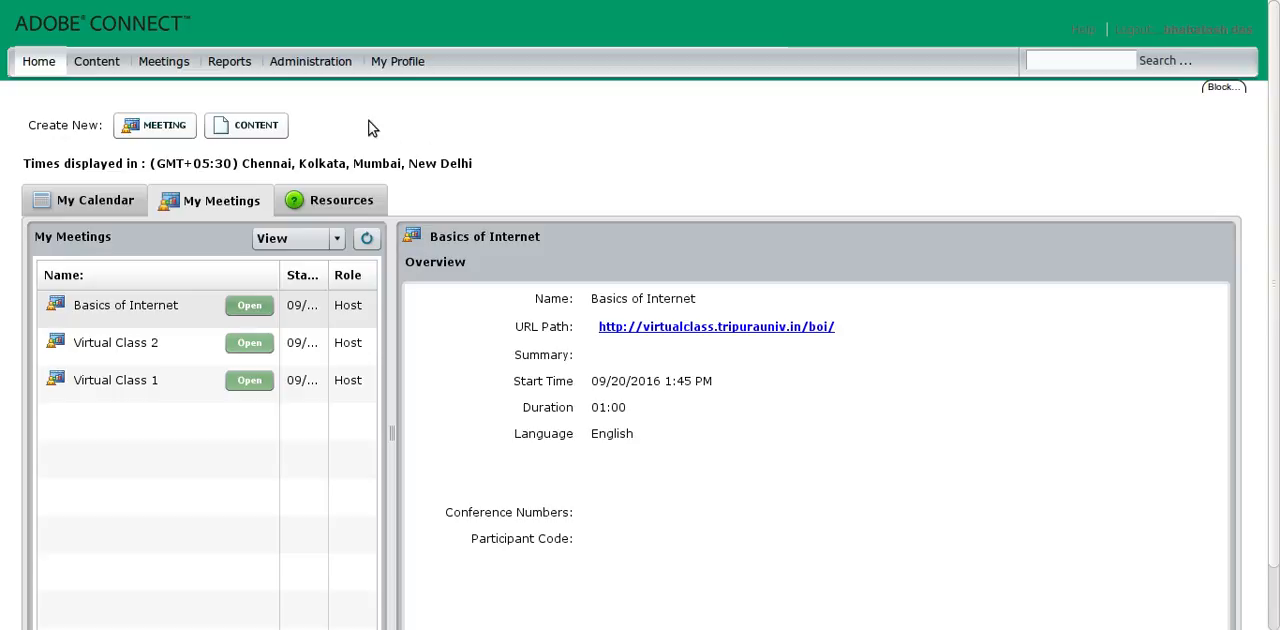
# - Start creating a new meeting from the home page and look over its meeting information form
pyautogui.click(43, 69)
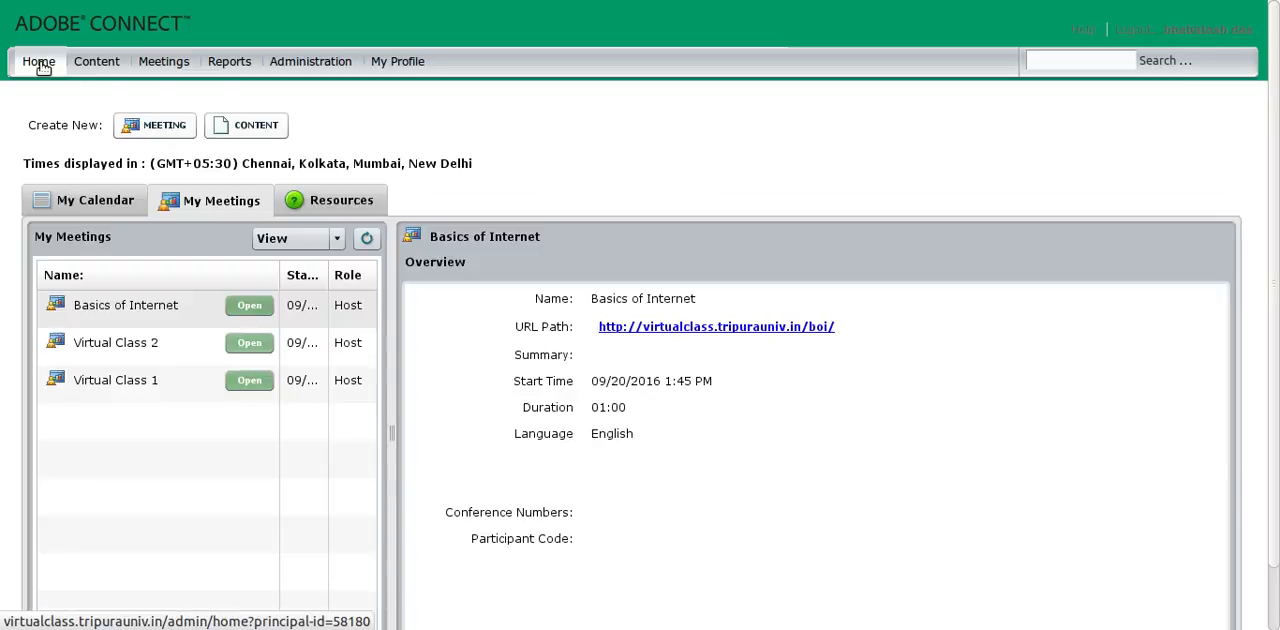
pyautogui.click(156, 130)
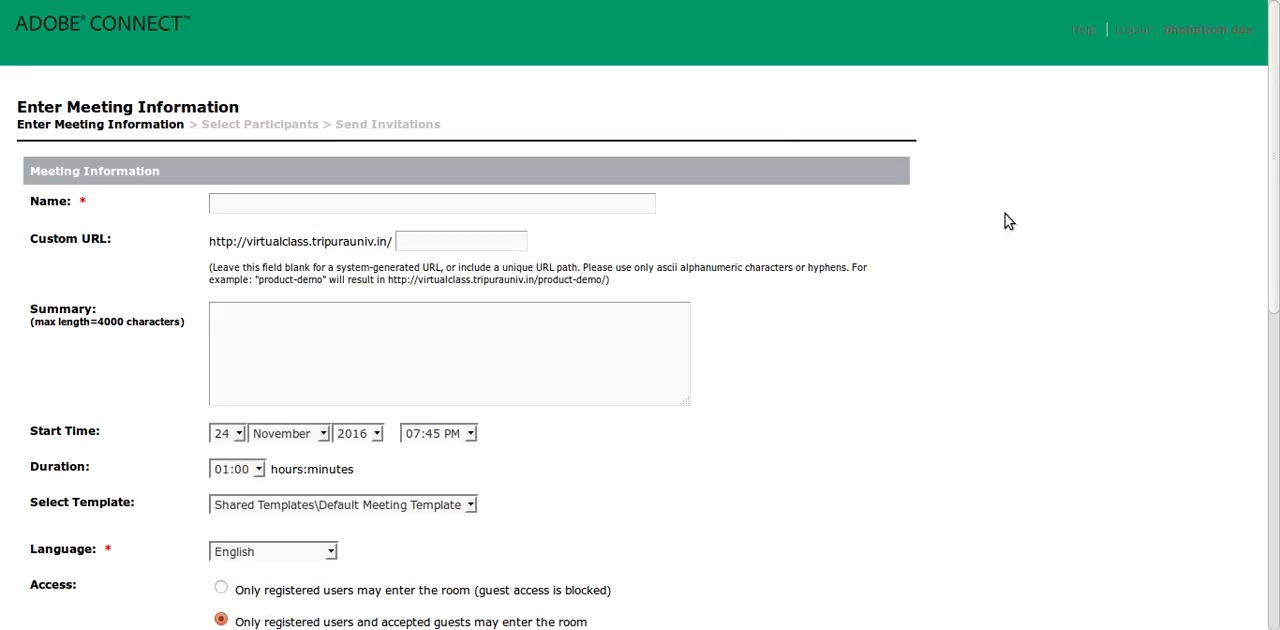
pyautogui.moveTo(18, 107); pyautogui.dragTo(246, 106)
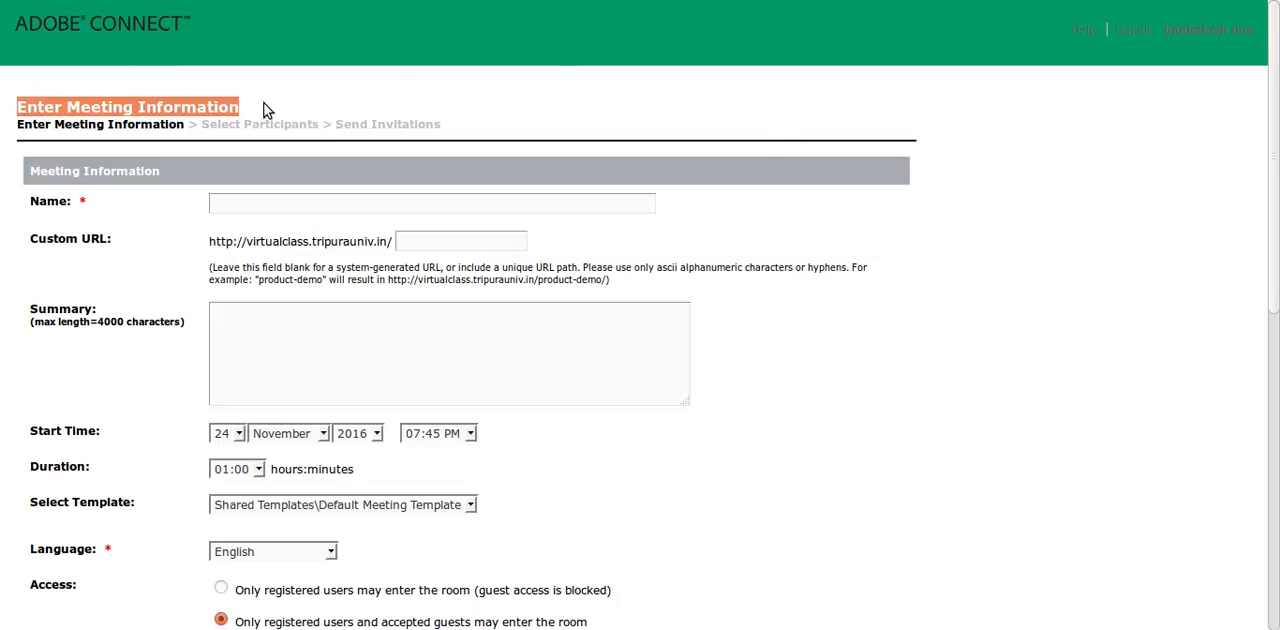
pyautogui.click(266, 110)
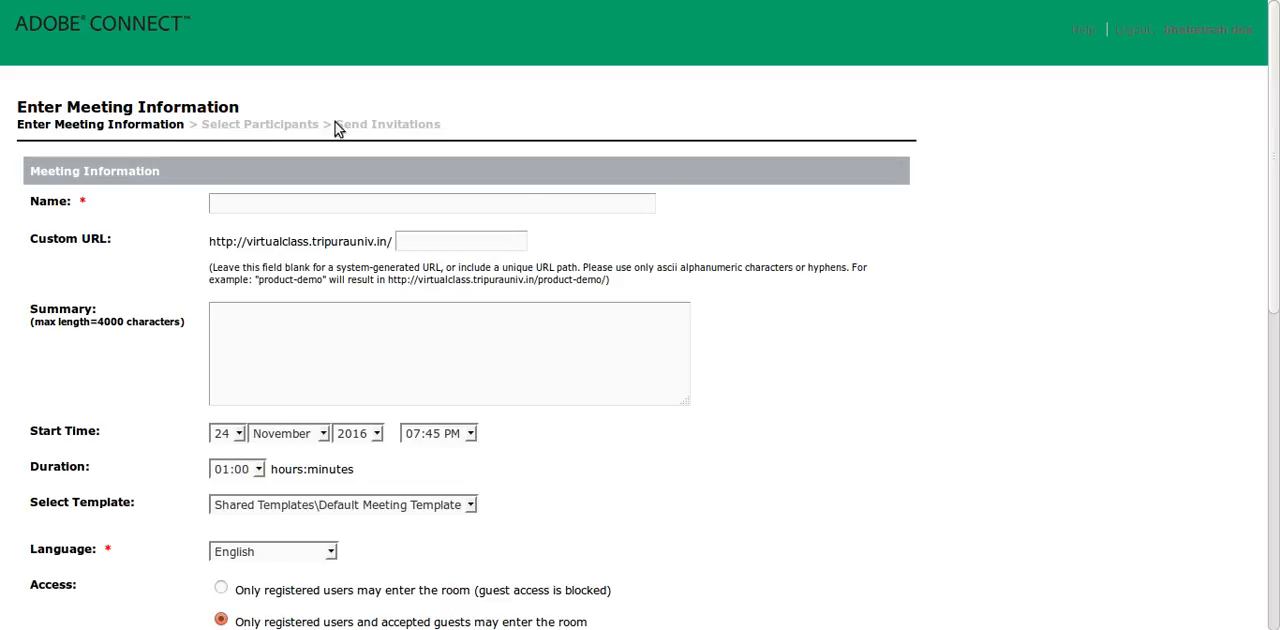
pyautogui.scroll(-2, 670, 210)
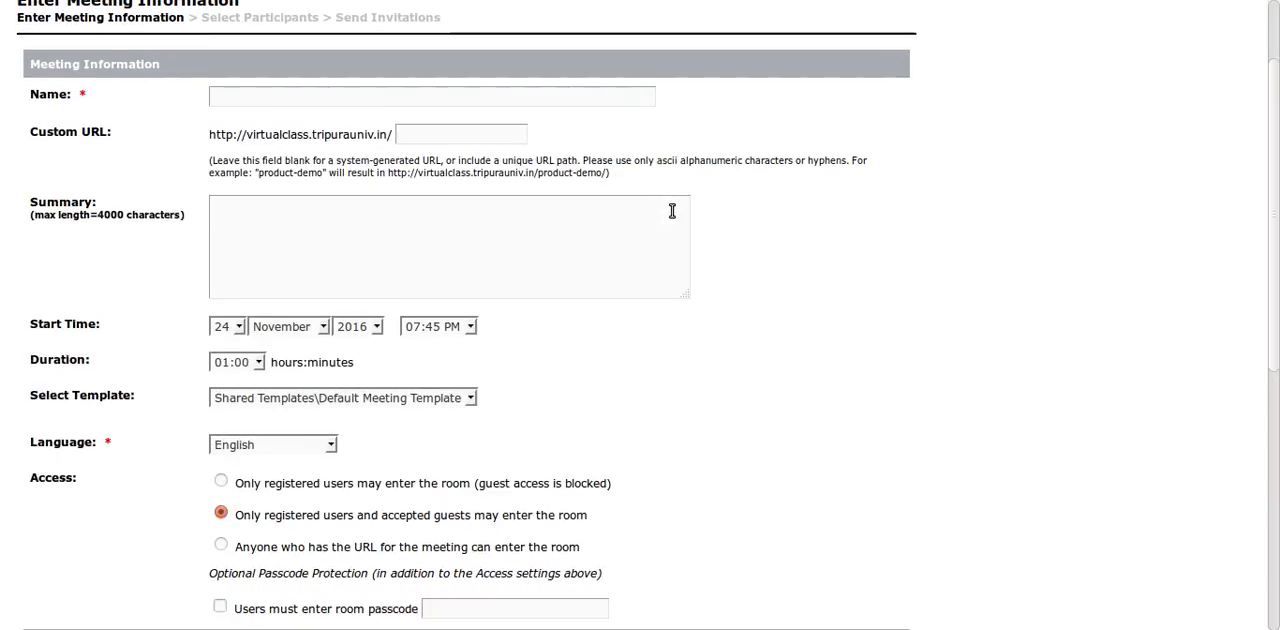
pyautogui.scroll(-7, 670, 210)
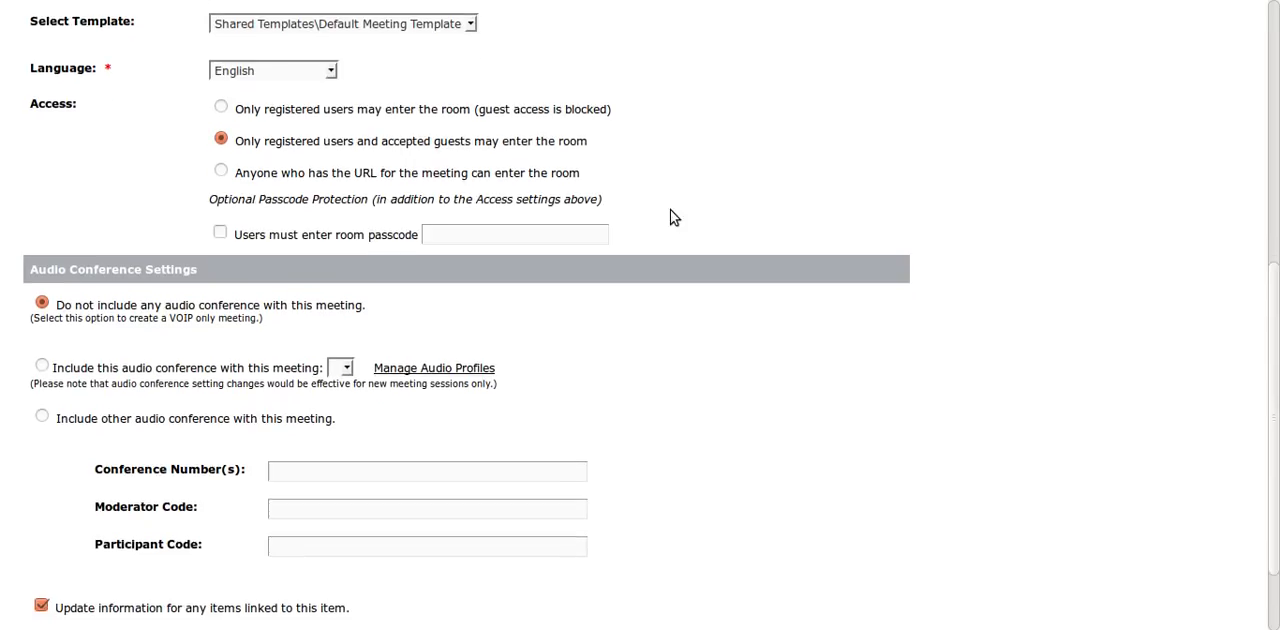
pyautogui.scroll(-2, 670, 210)
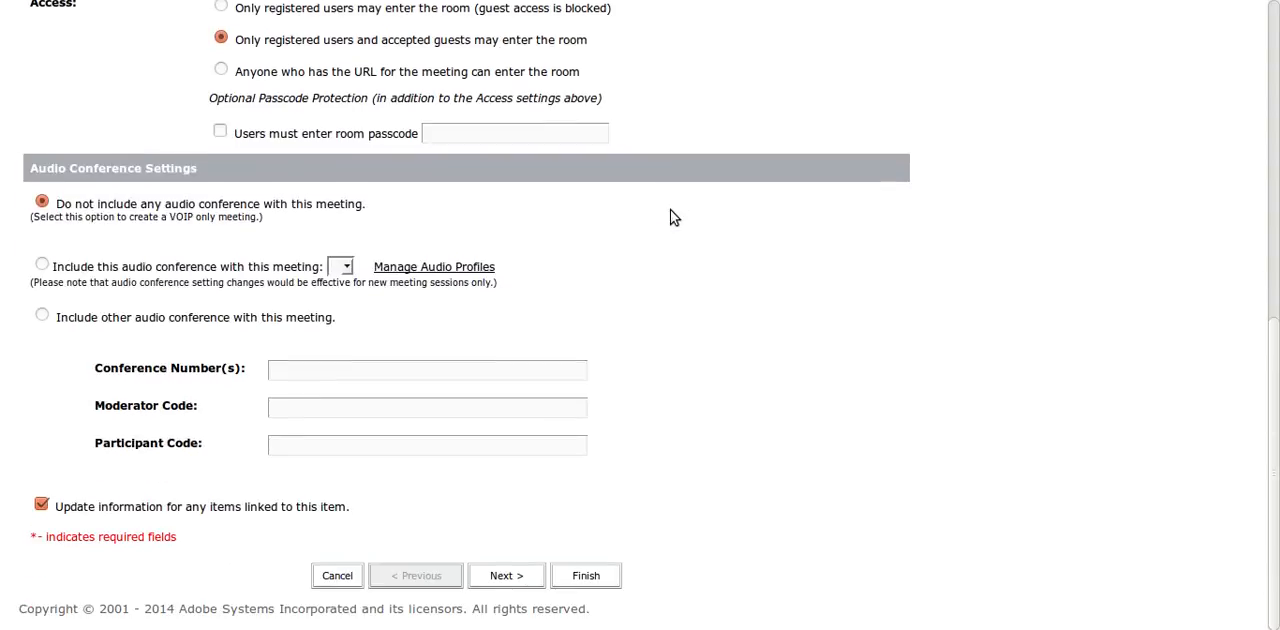
pyautogui.scroll(10, 670, 210)
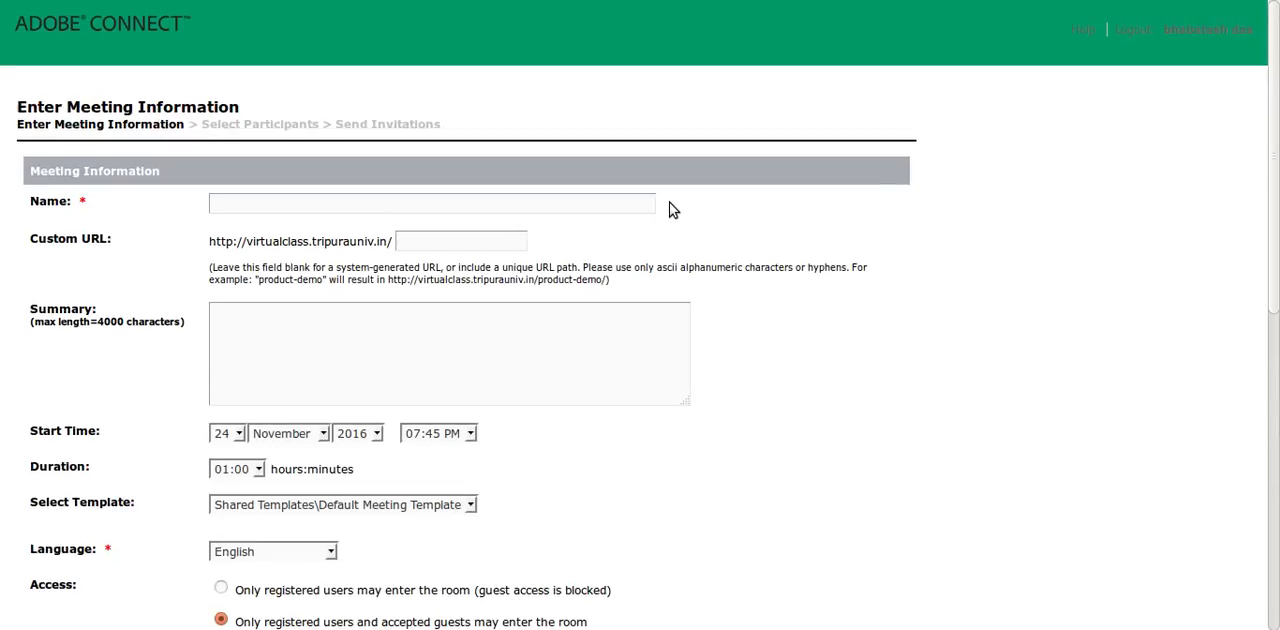
# - Enter "Virtual Class Traning" as the name of the new meeting
pyautogui.click(367, 202)
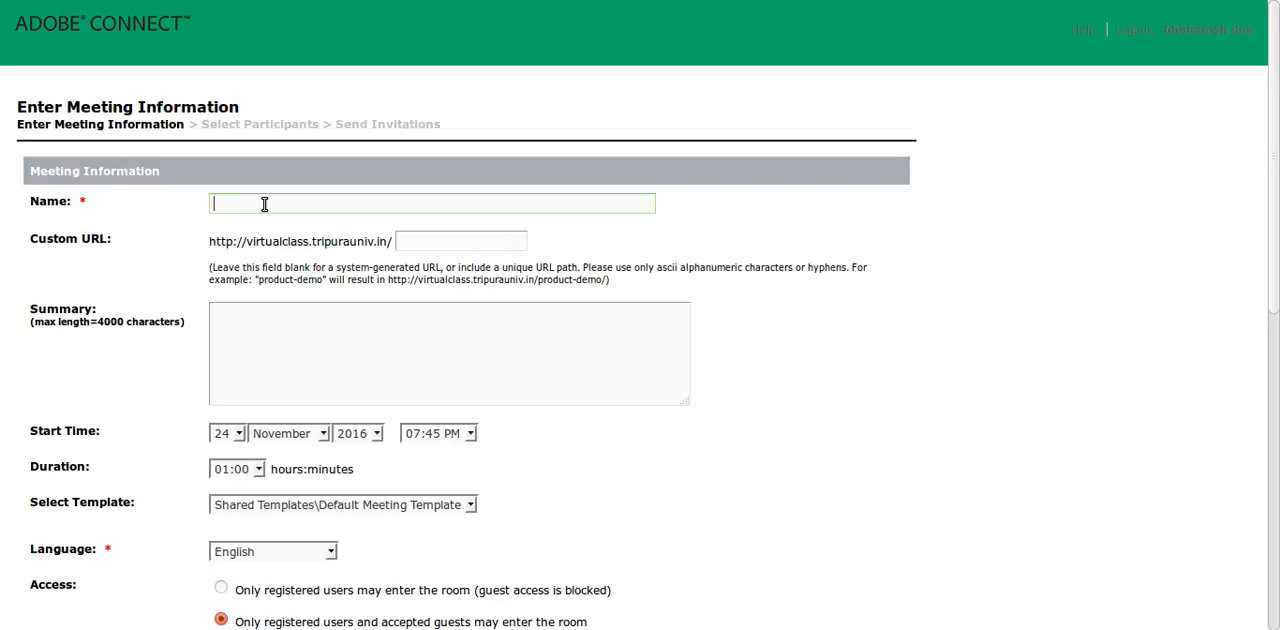
pyautogui.write('Virtual Cla')
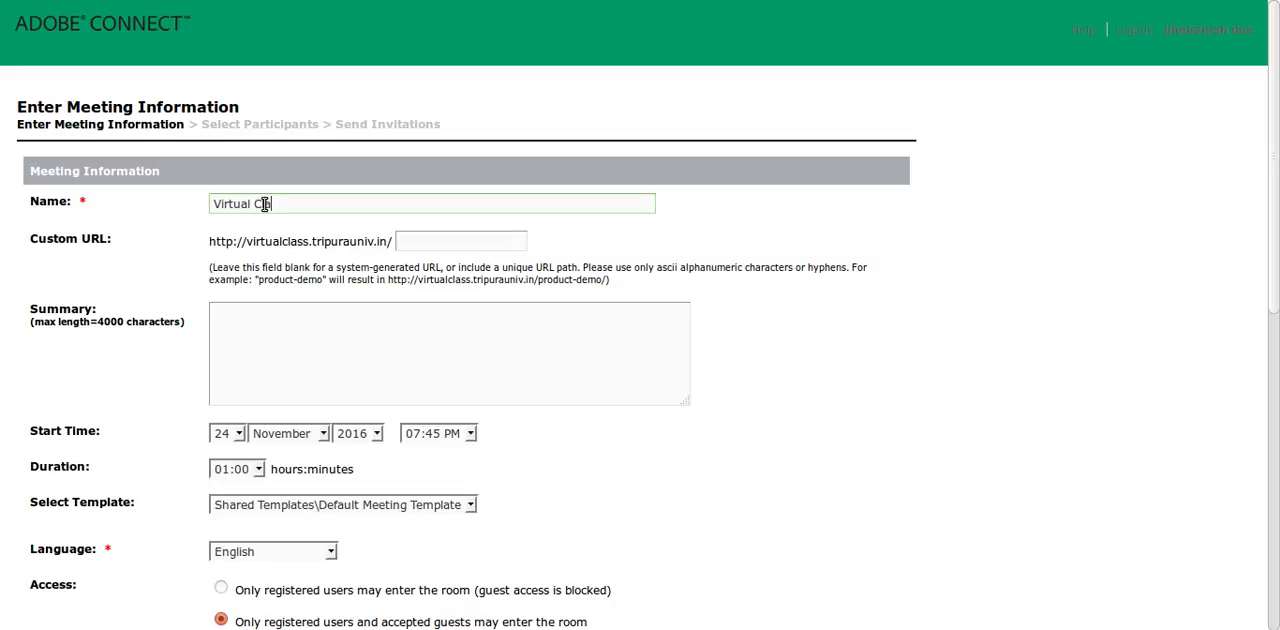
pyautogui.write('ss Traning')
pyautogui.moveTo(338, 204); pyautogui.dragTo(186, 205)
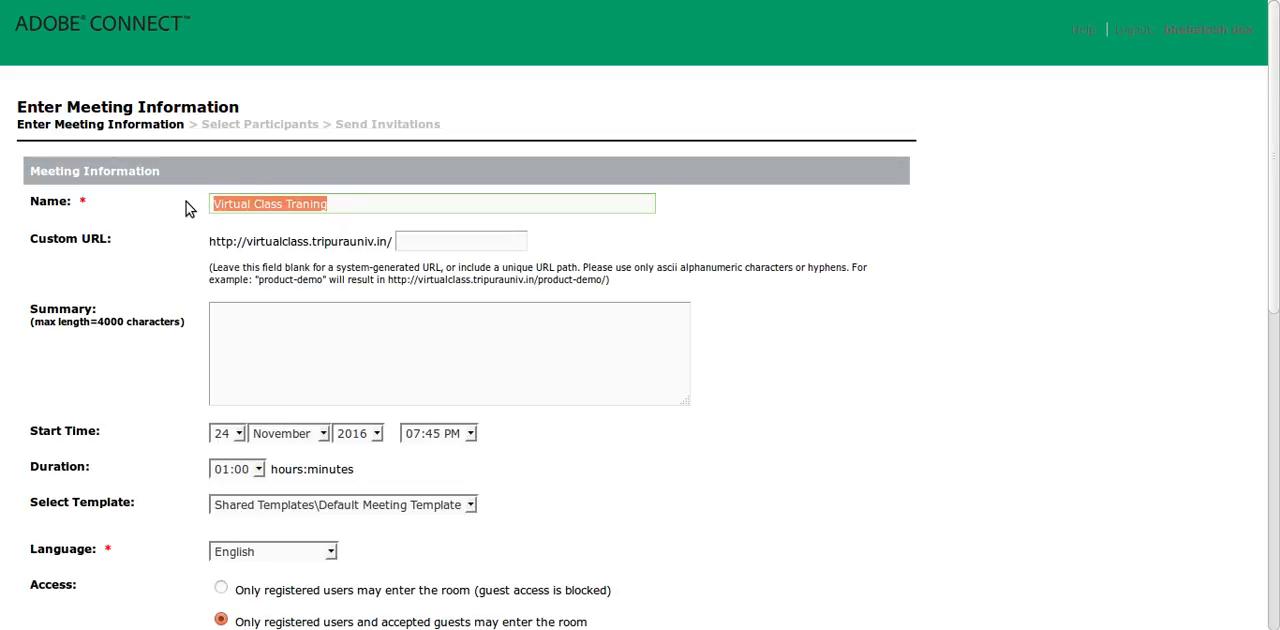
pyautogui.click(343, 208)
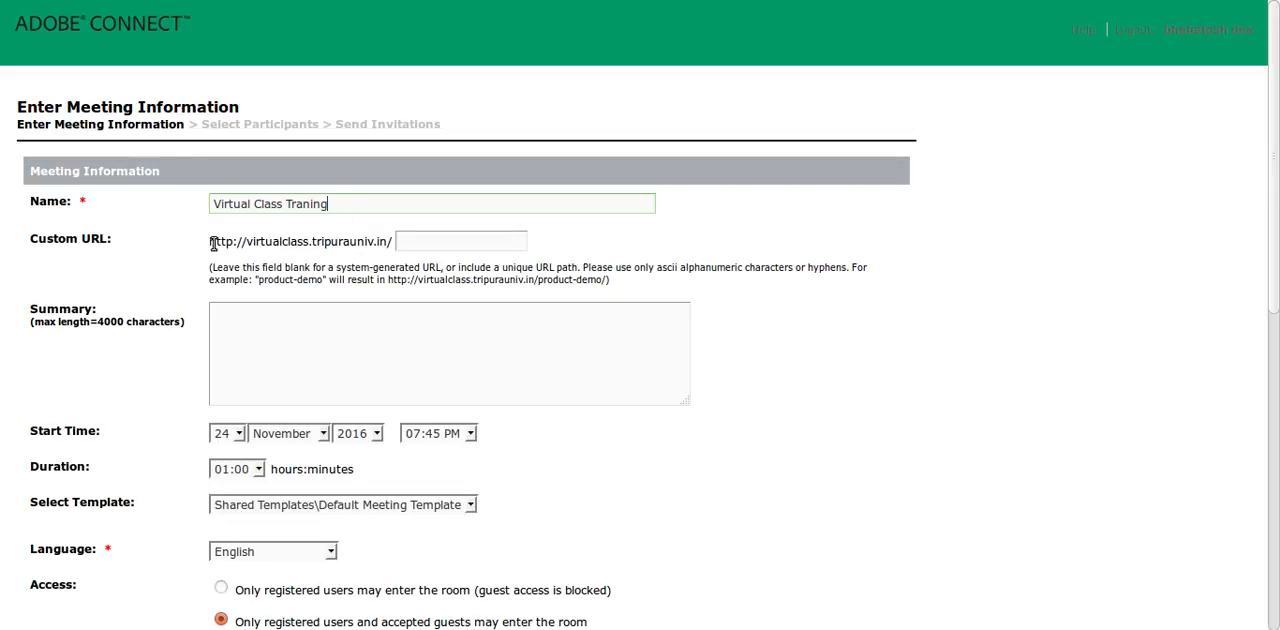
# - Examine the Name and Custom URL fields of the meeting information form
pyautogui.moveTo(33, 244); pyautogui.dragTo(145, 248)
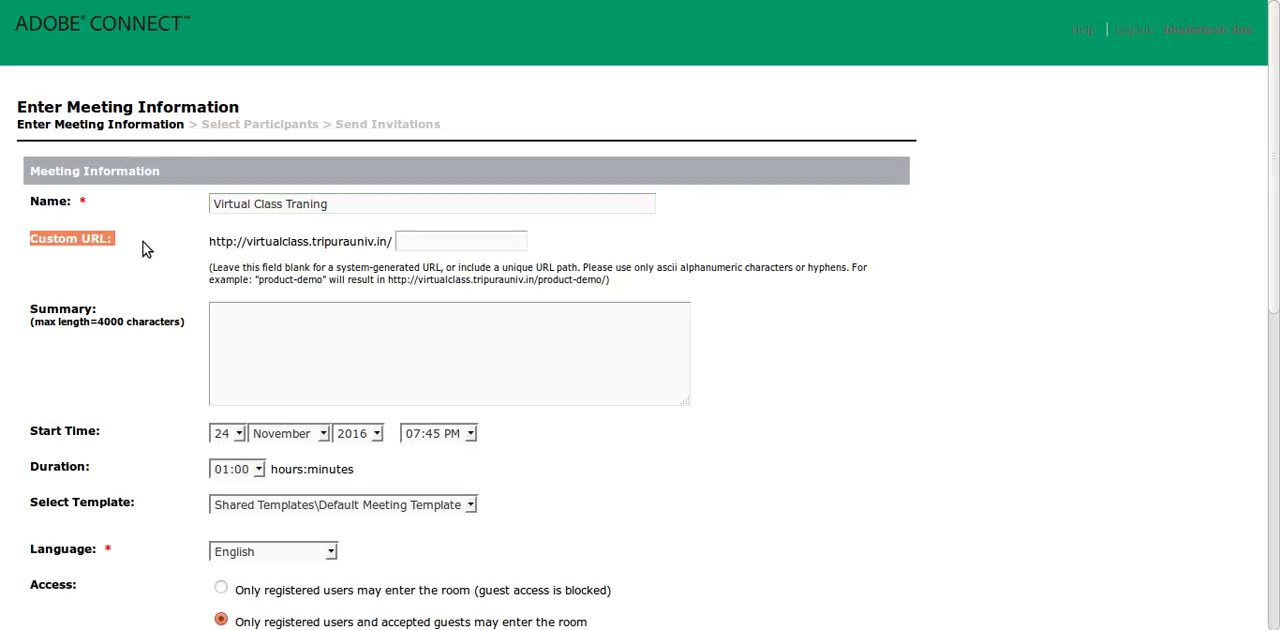
pyautogui.click(145, 248)
pyautogui.click(82, 241)
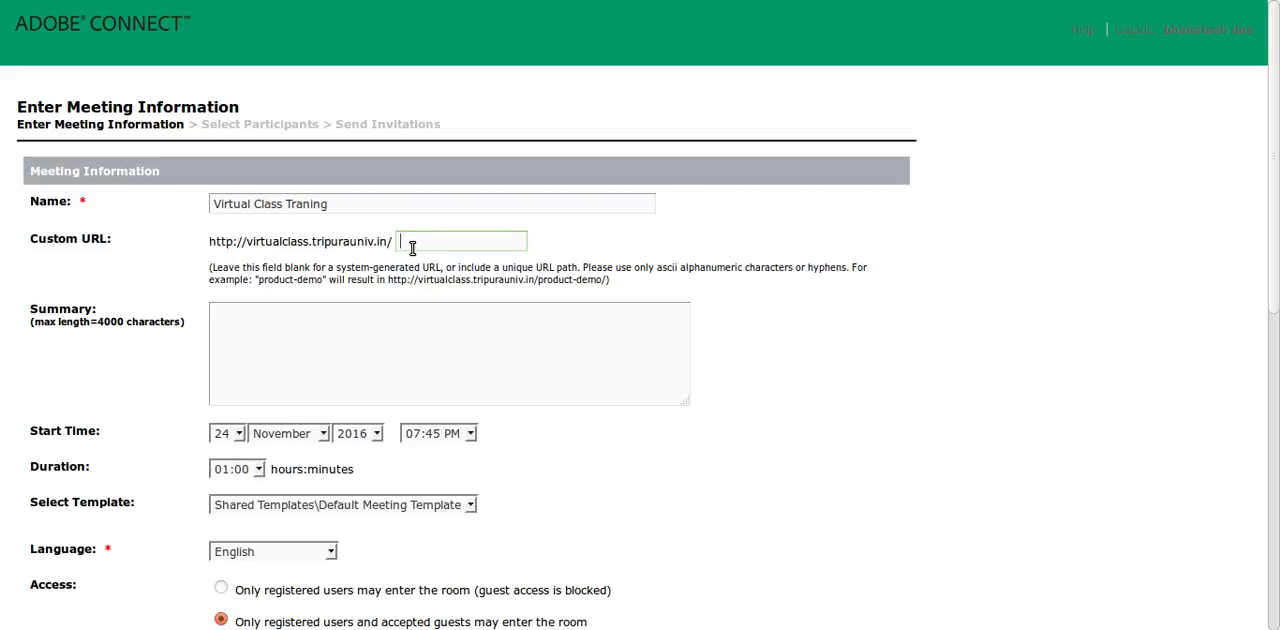
pyautogui.moveTo(352, 205); pyautogui.dragTo(210, 204)
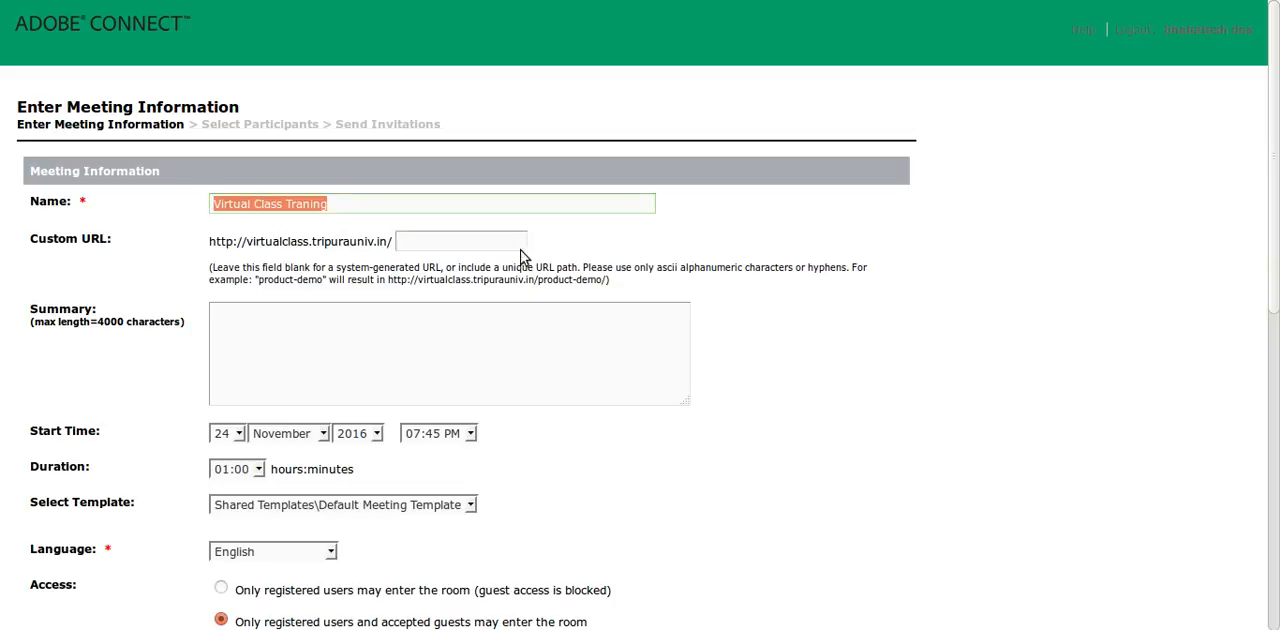
pyautogui.click(502, 245)
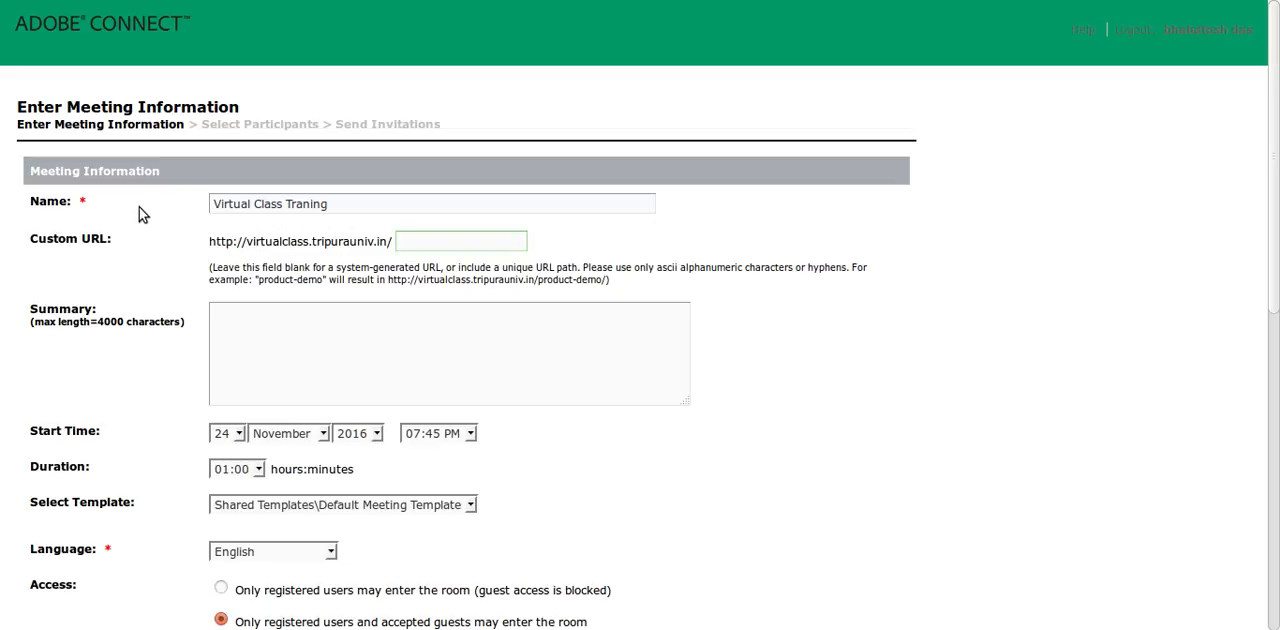
pyautogui.click(91, 200)
pyautogui.moveTo(67, 201)
pyautogui.mouseDown()
pyautogui.moveTo(93, 207)
pyautogui.moveTo(80, 202)
pyautogui.mouseUp()
pyautogui.click(90, 206)
pyautogui.moveTo(91, 203); pyautogui.dragTo(80, 203)
pyautogui.click(98, 220)
pyautogui.moveTo(119, 245); pyautogui.dragTo(26, 241)
# - Set the meeting's custom URL ending to "virtual-class-traning" and check the address against the meeting name
pyautogui.click(430, 240)
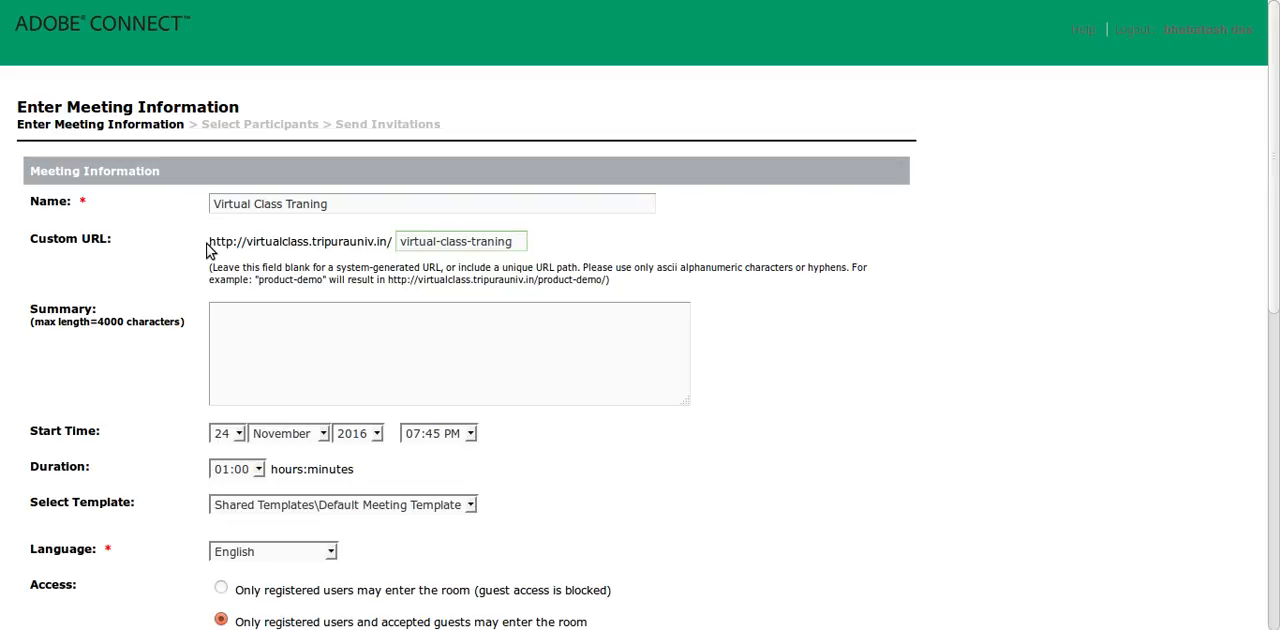
pyautogui.moveTo(208, 244); pyautogui.dragTo(601, 250)
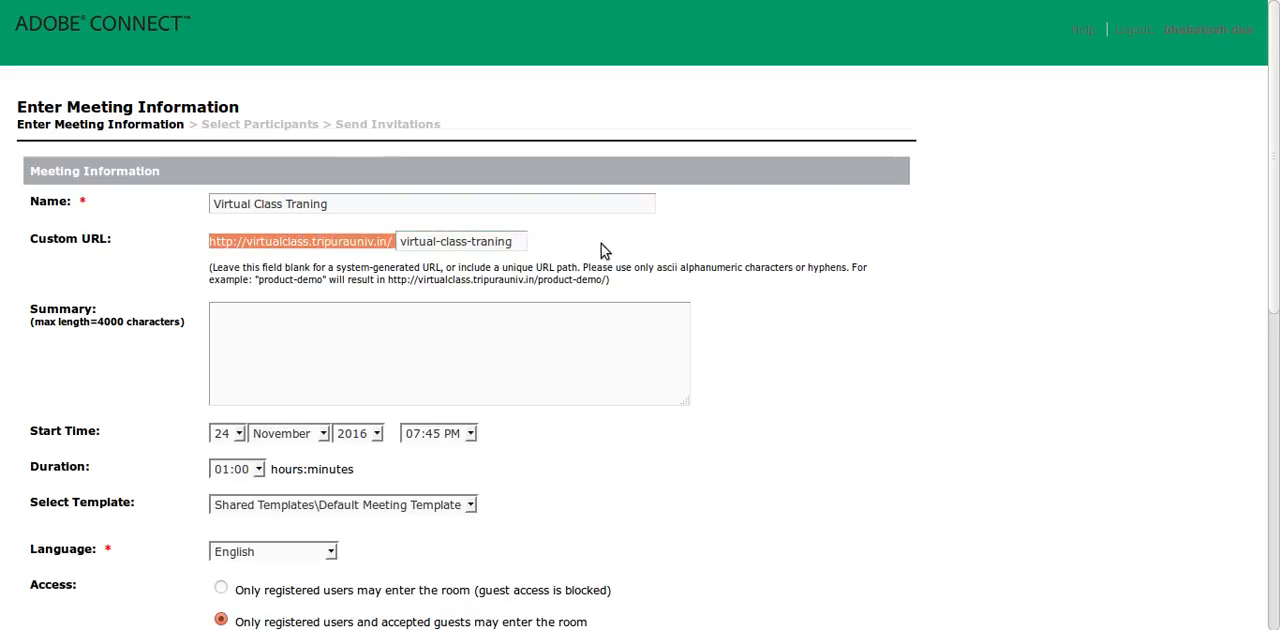
pyautogui.click(754, 237)
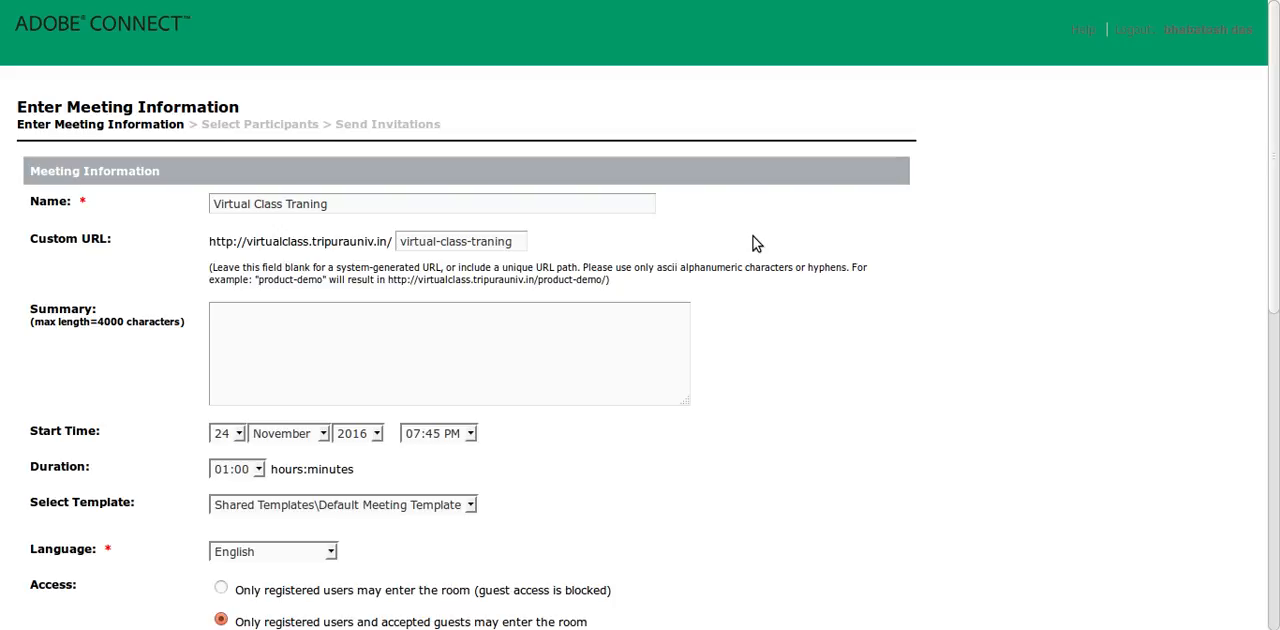
pyautogui.moveTo(330, 204); pyautogui.dragTo(207, 203)
pyautogui.click(355, 222)
# - Review the meeting's summary, start time, duration and template settings
pyautogui.scroll(-1, 591, 270)
pyautogui.scroll(-2, 591, 270)
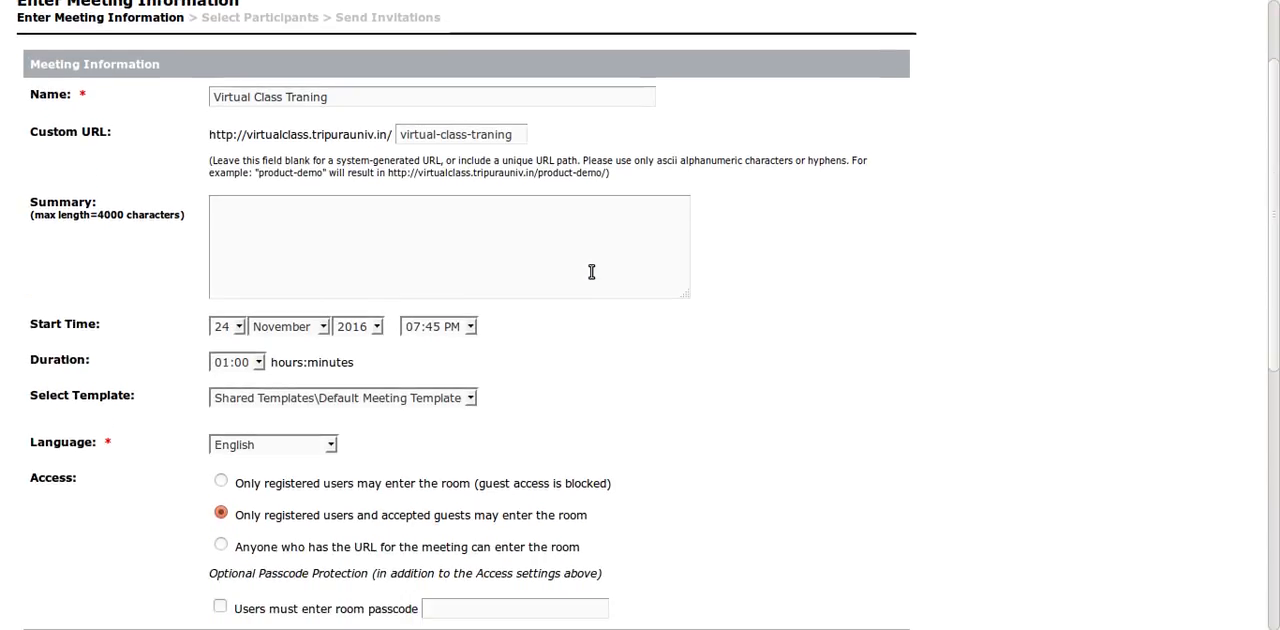
pyautogui.click(378, 257)
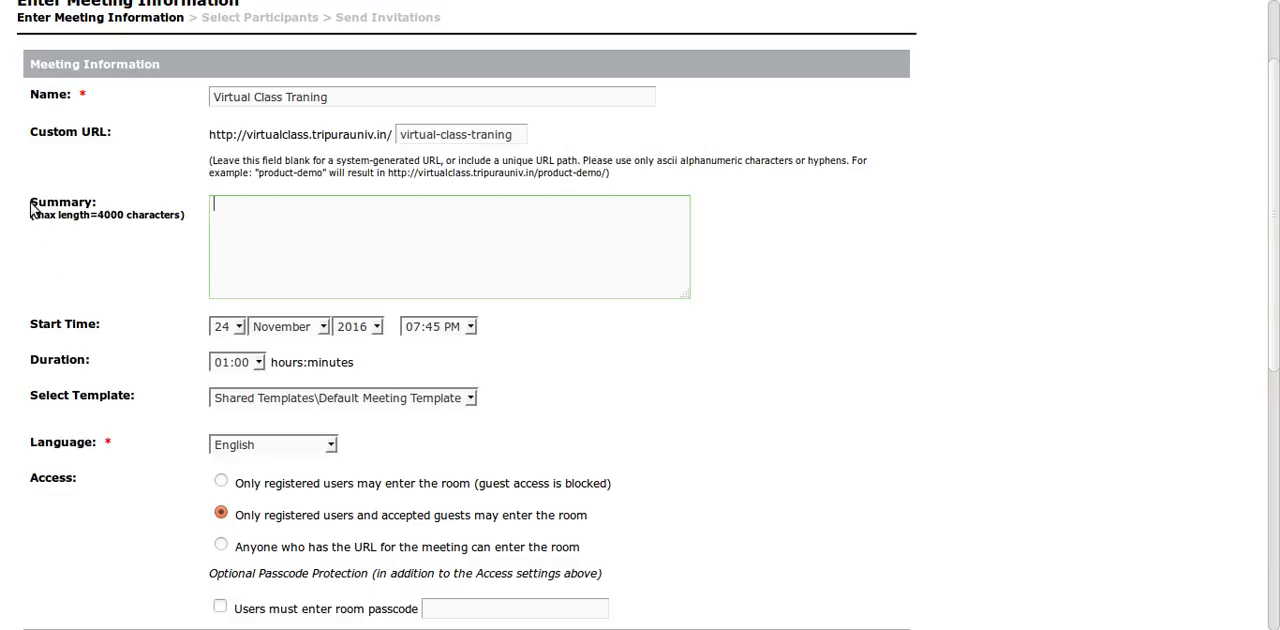
pyautogui.moveTo(32, 205); pyautogui.dragTo(146, 242)
pyautogui.click(293, 235)
pyautogui.scroll(2, 585, 290)
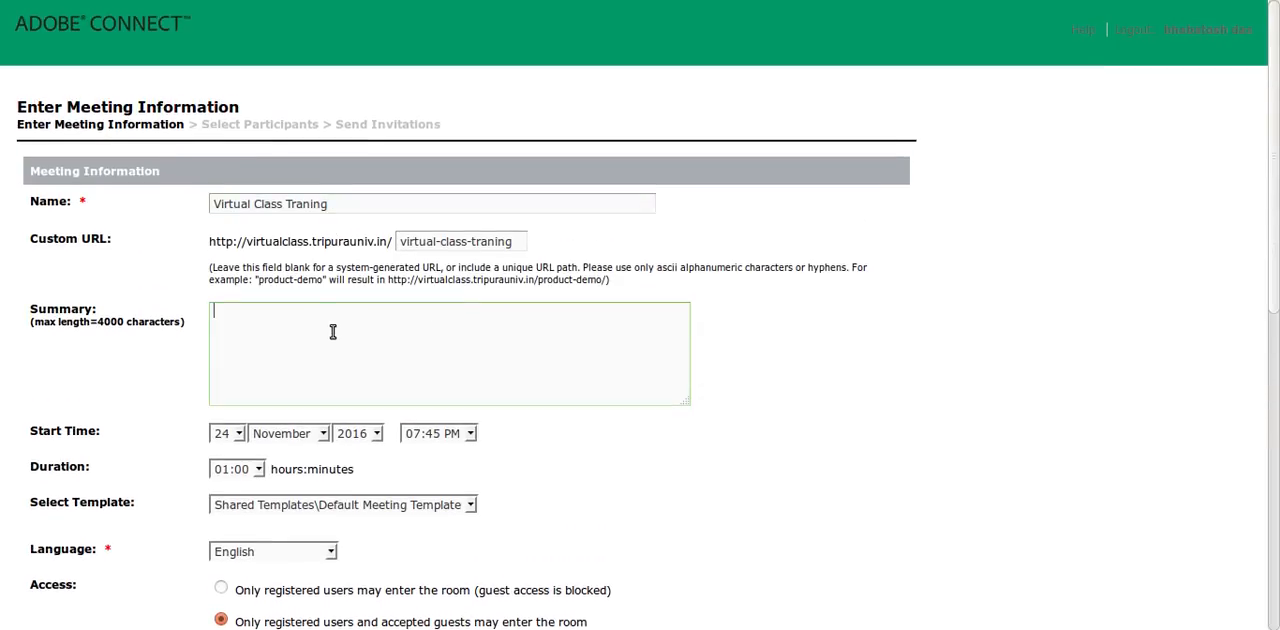
pyautogui.scroll(-1, 333, 331)
pyautogui.scroll(-2, 333, 331)
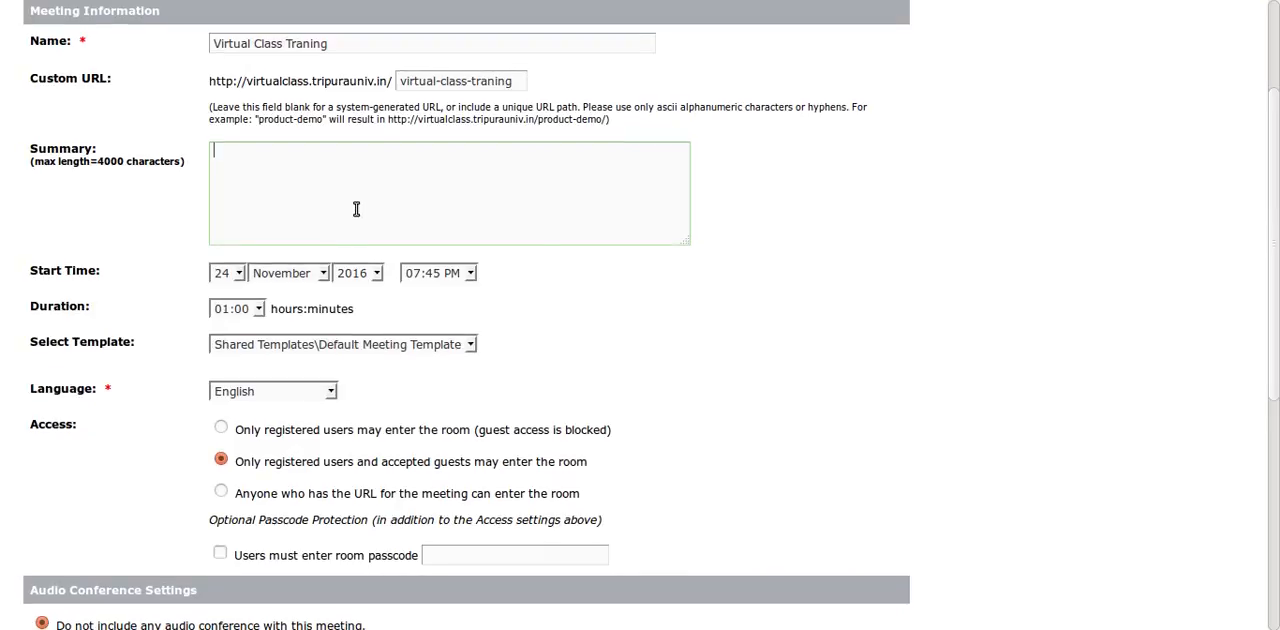
pyautogui.scroll(-1, 528, 275)
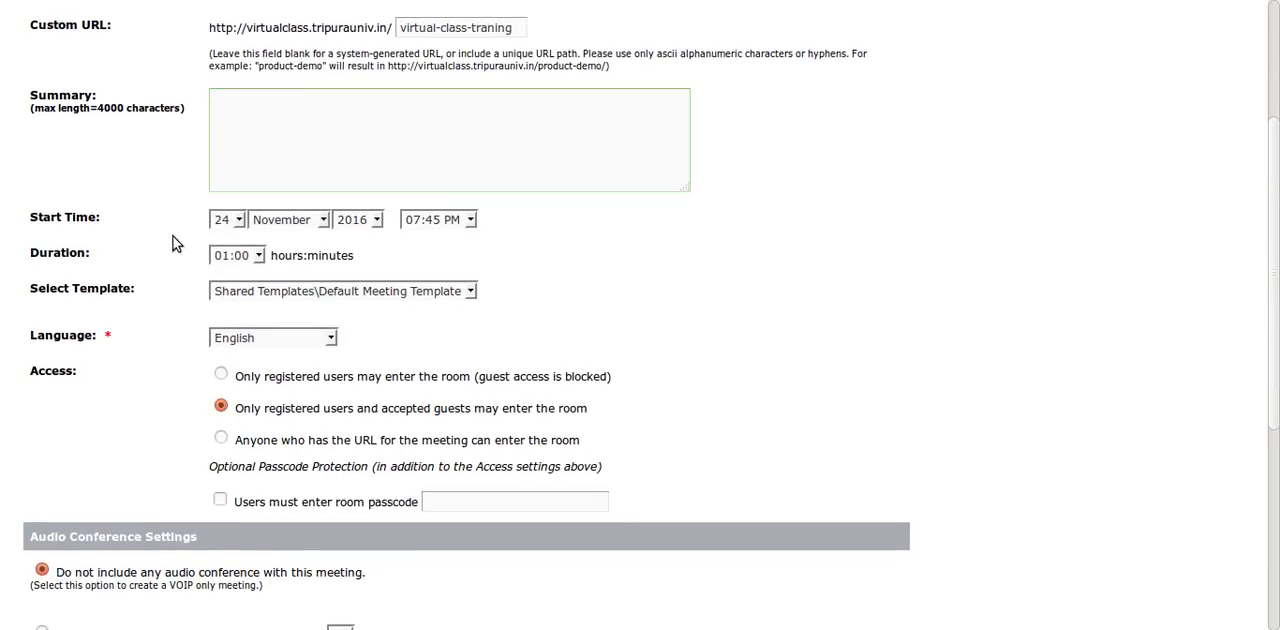
pyautogui.moveTo(30, 218); pyautogui.dragTo(98, 220)
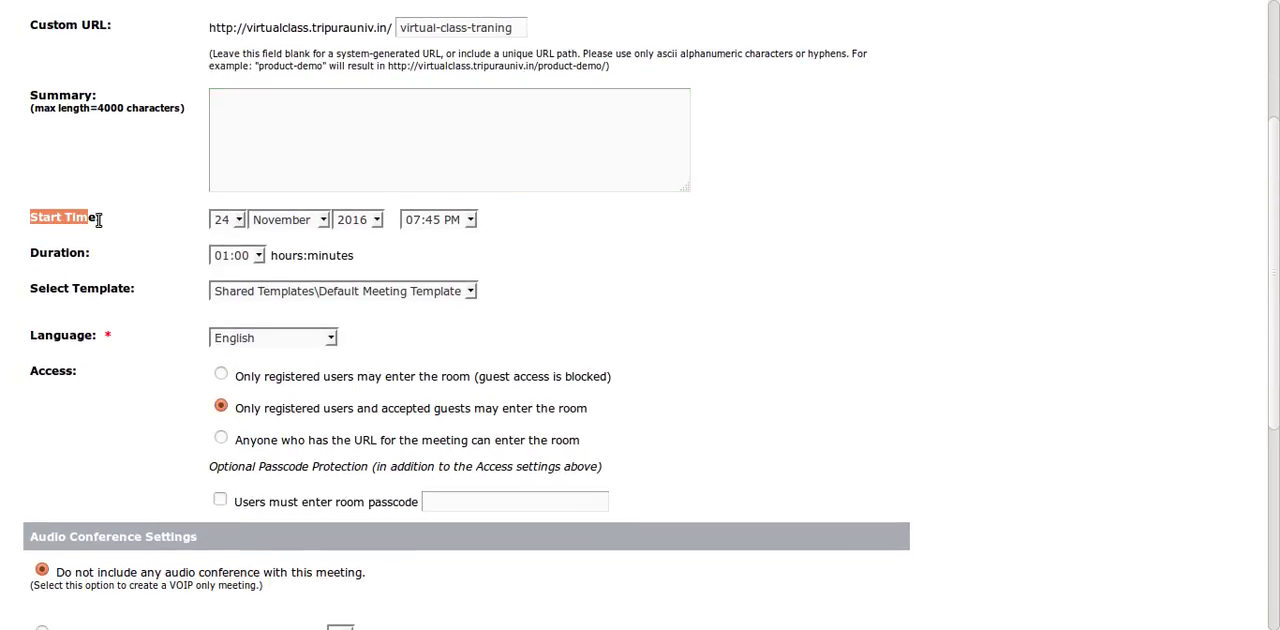
pyautogui.click(133, 231)
pyautogui.scroll(-1, 450, 270)
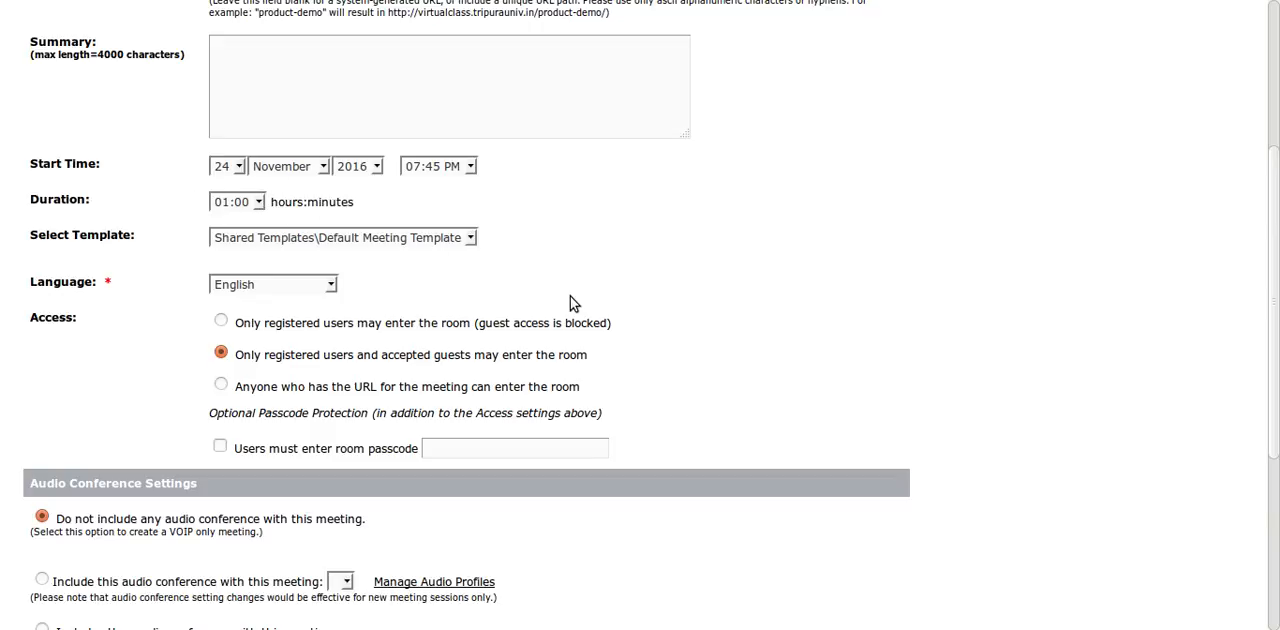
pyautogui.scroll(-2, 570, 300)
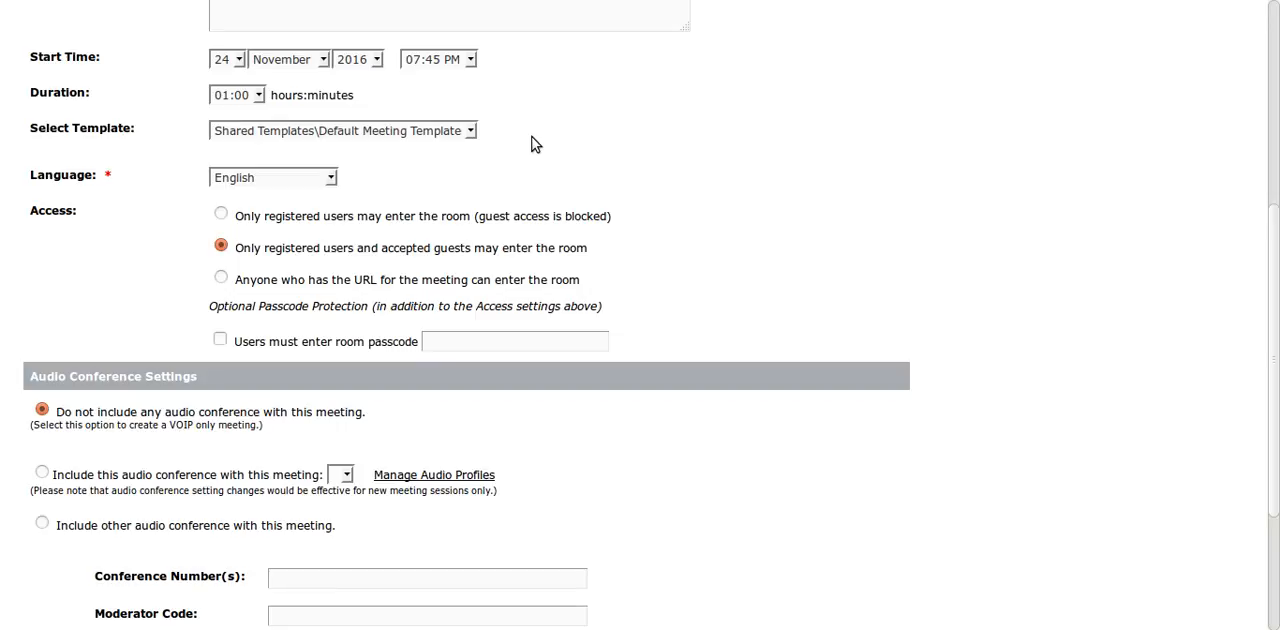
# - Choose English as the meeting language
pyautogui.scroll(-1, 510, 143)
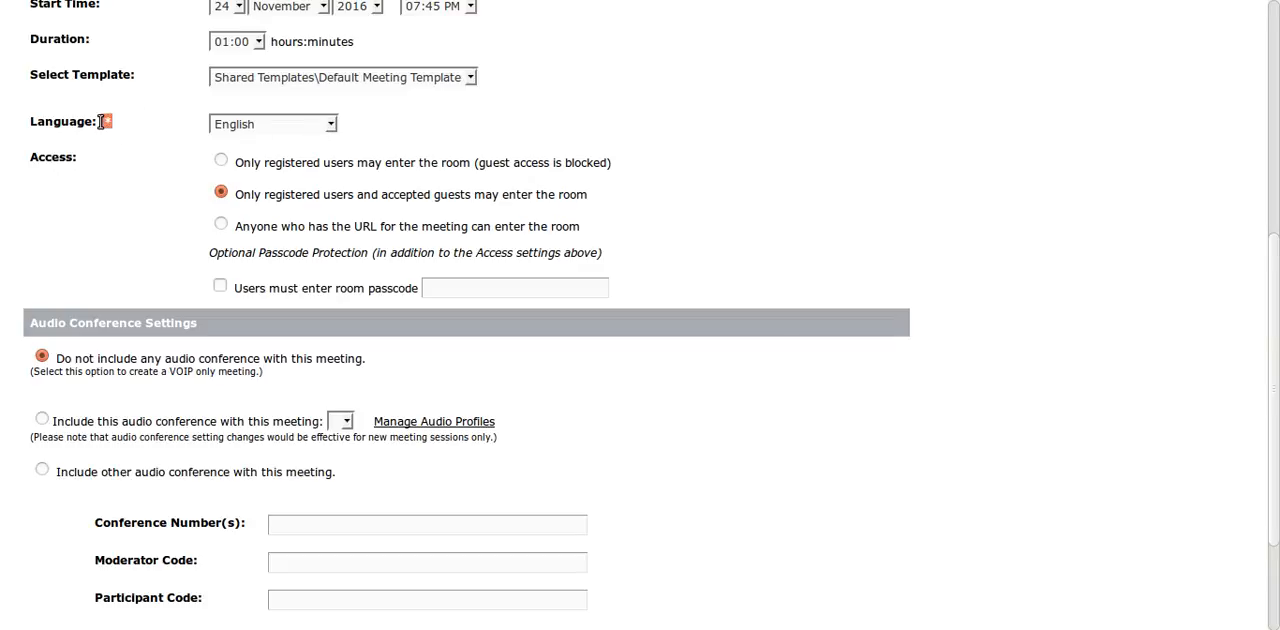
pyautogui.click(327, 126)
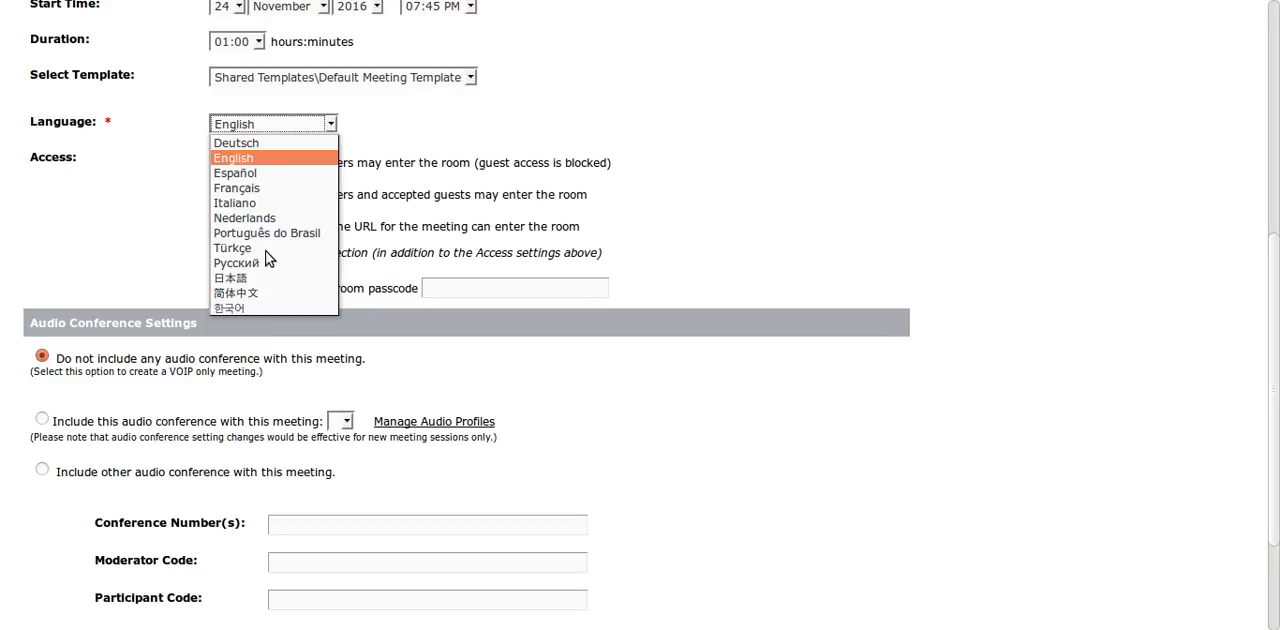
pyautogui.click(253, 158)
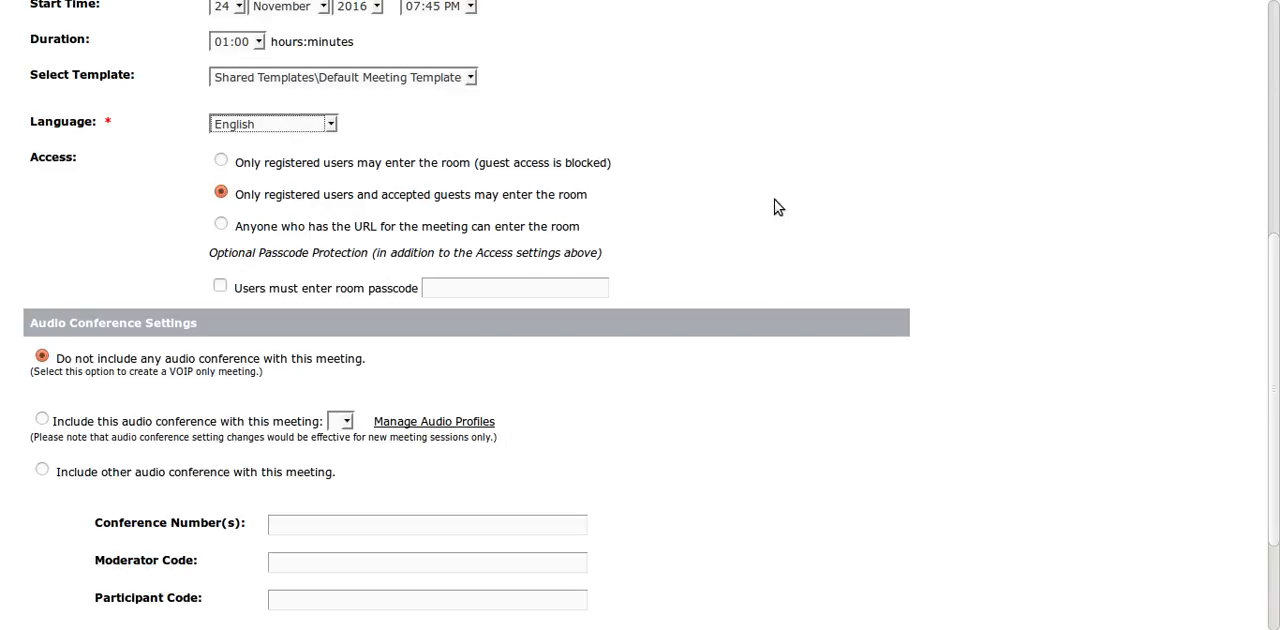
# - Review the meeting's access options, focusing on "Only registered users and accepted guests may enter the room"
pyautogui.scroll(-1, 778, 207)
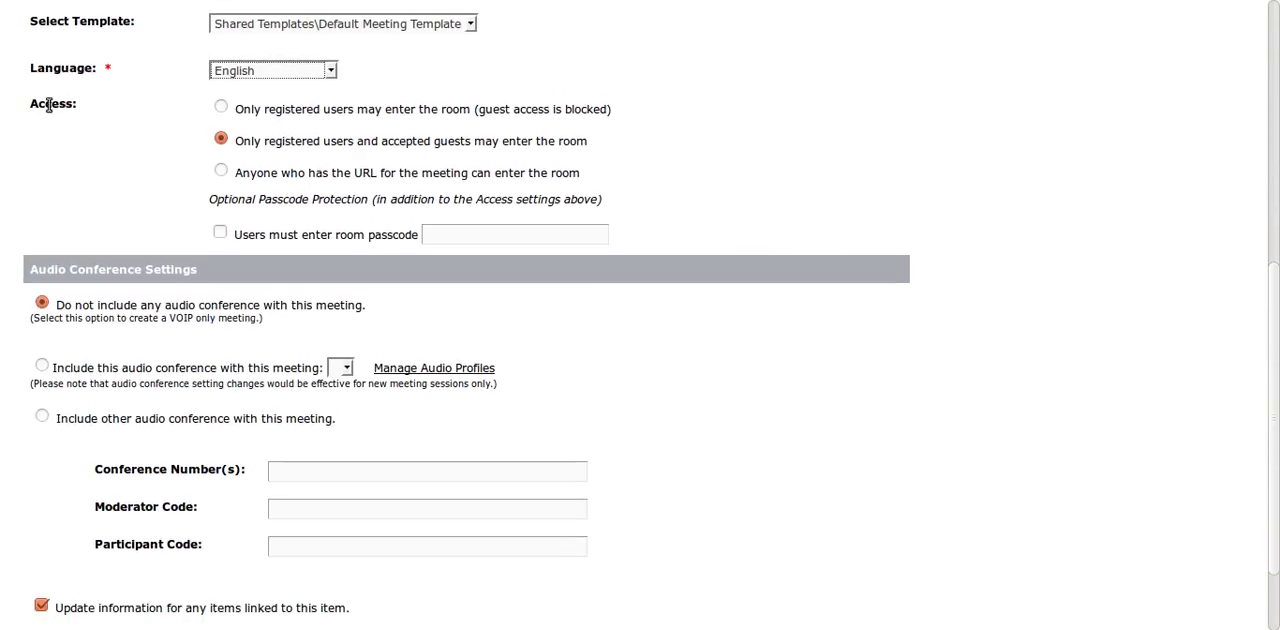
pyautogui.moveTo(30, 112); pyautogui.dragTo(96, 113)
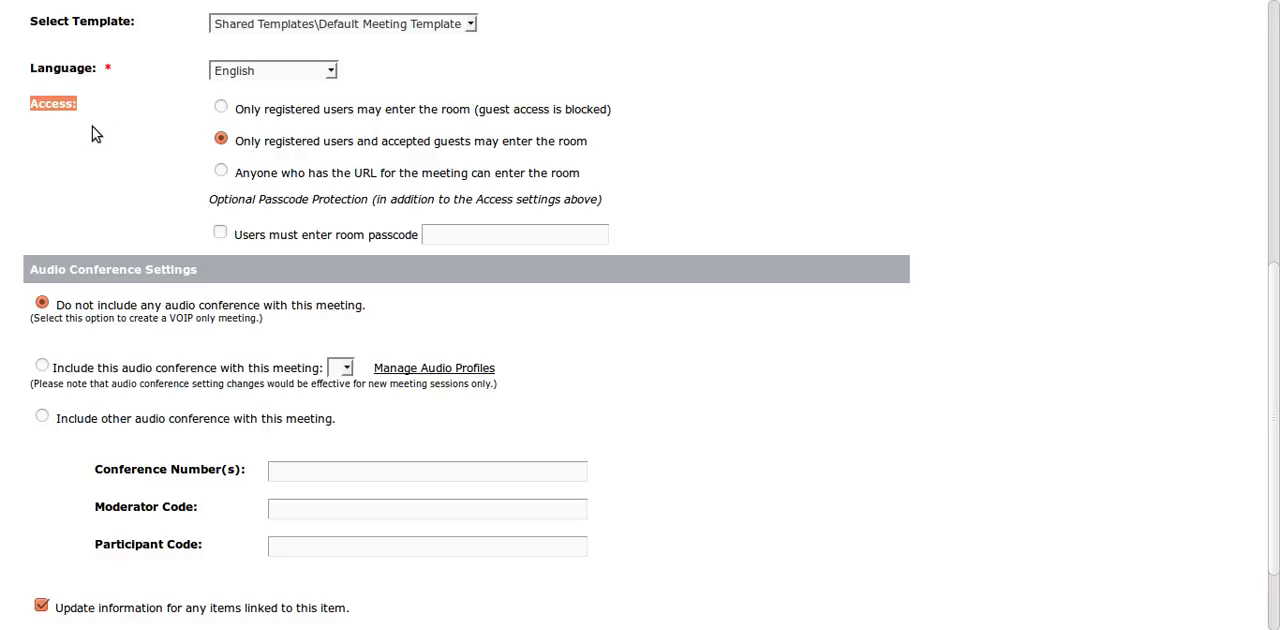
pyautogui.click(92, 128)
pyautogui.scroll(1, 92, 140)
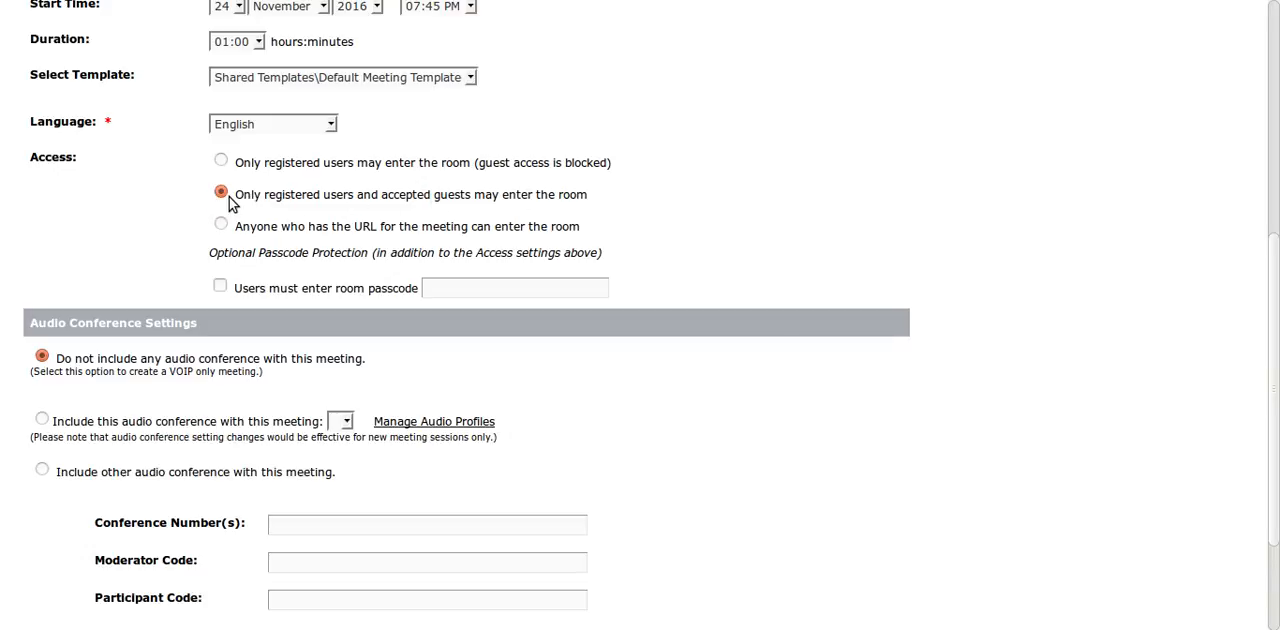
pyautogui.moveTo(234, 197); pyautogui.dragTo(352, 201)
pyautogui.click(352, 201)
pyautogui.moveTo(383, 200); pyautogui.dragTo(588, 203)
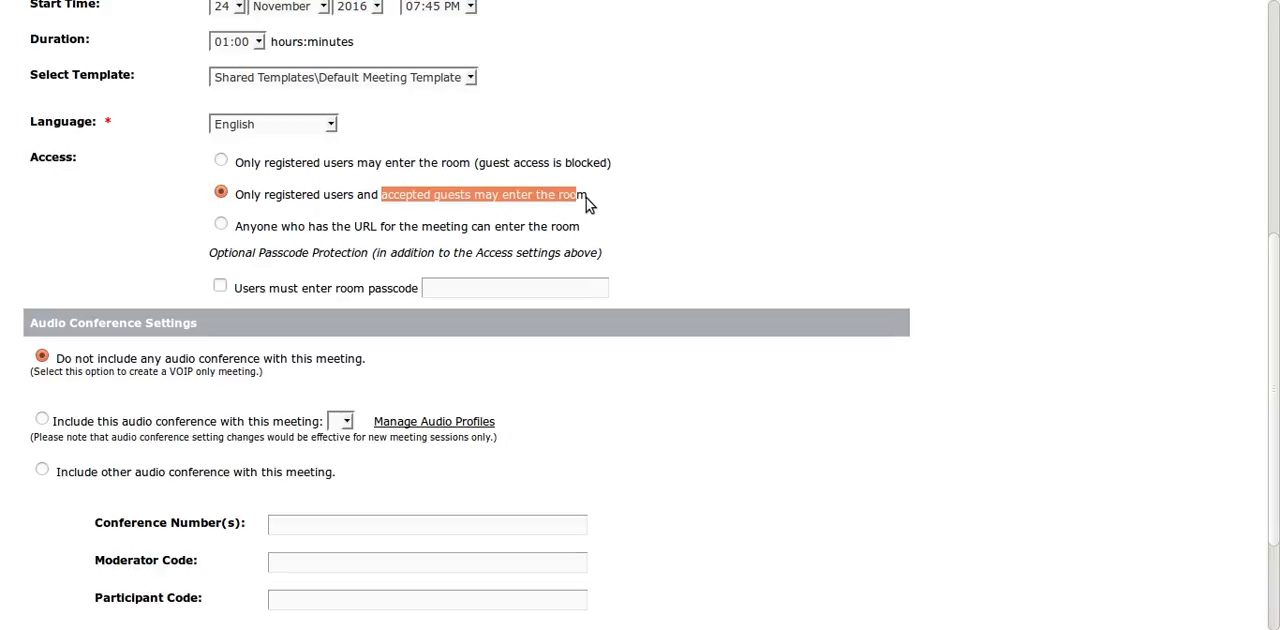
pyautogui.click(566, 202)
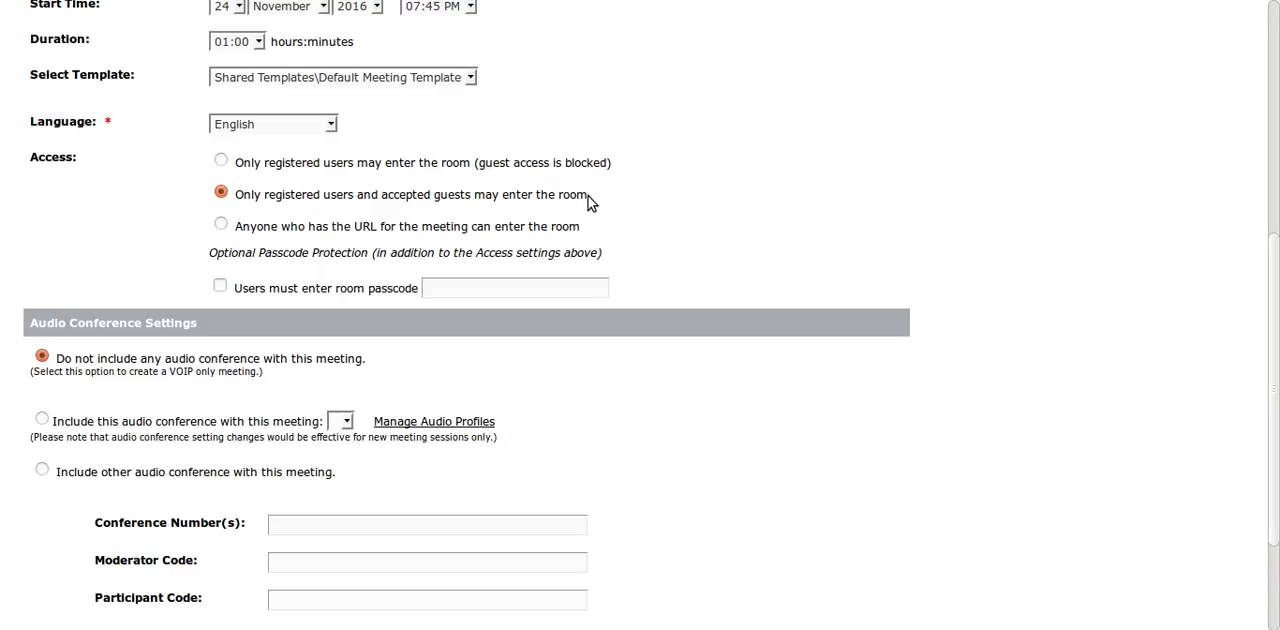
pyautogui.moveTo(588, 196); pyautogui.dragTo(235, 193)
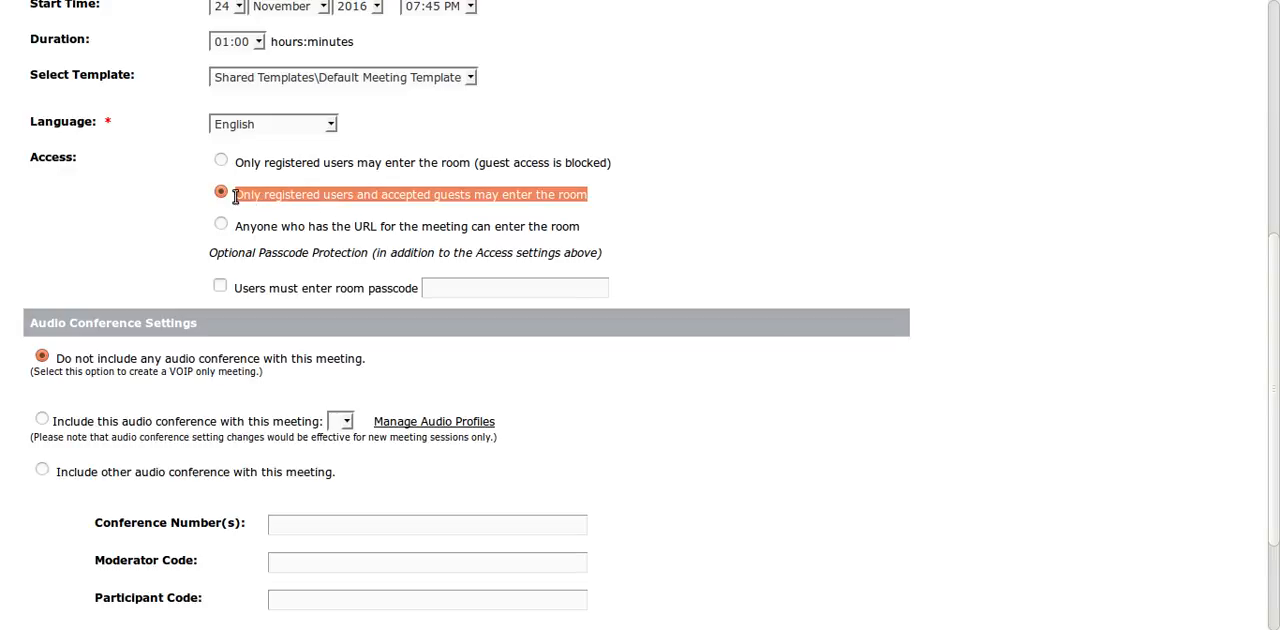
pyautogui.click(297, 199)
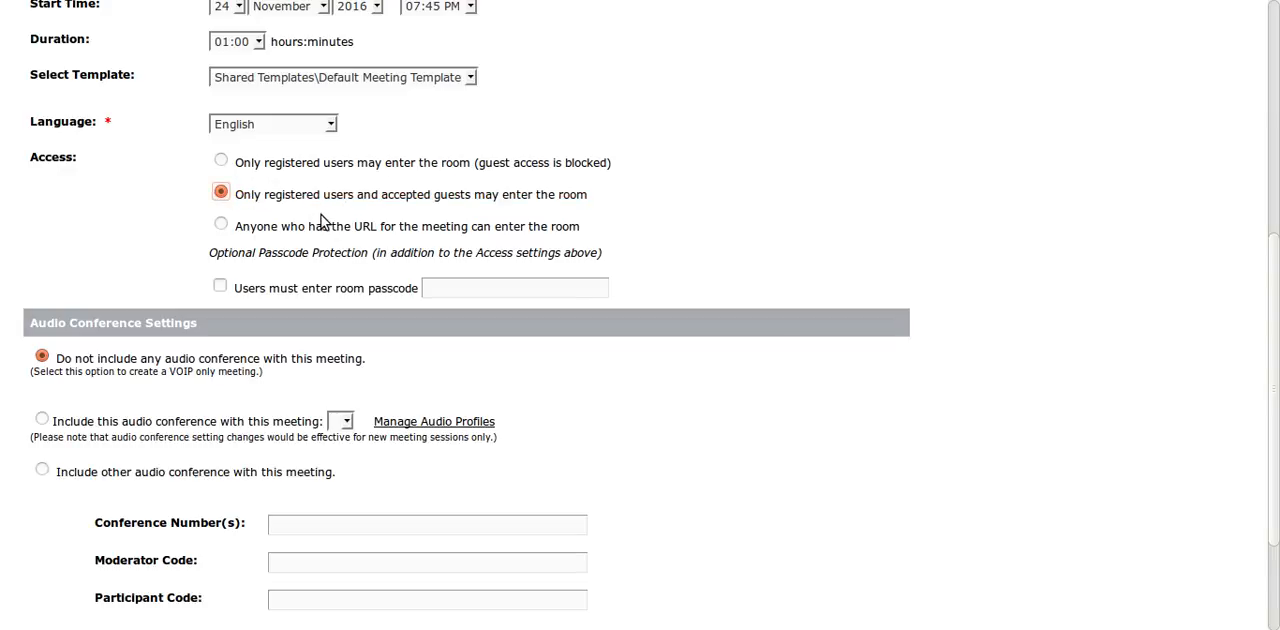
# - Examine the access option for anyone who has the meeting URL and the optional passcode protection setting
pyautogui.scroll(-1, 217, 192)
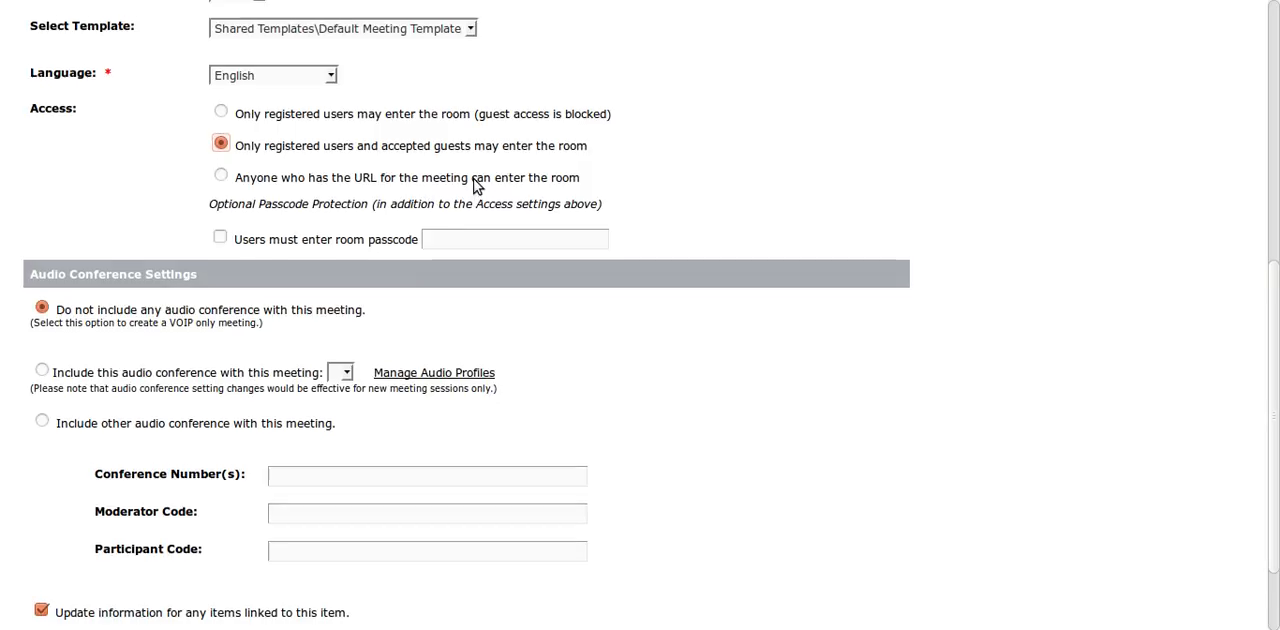
pyautogui.scroll(5, 551, 170)
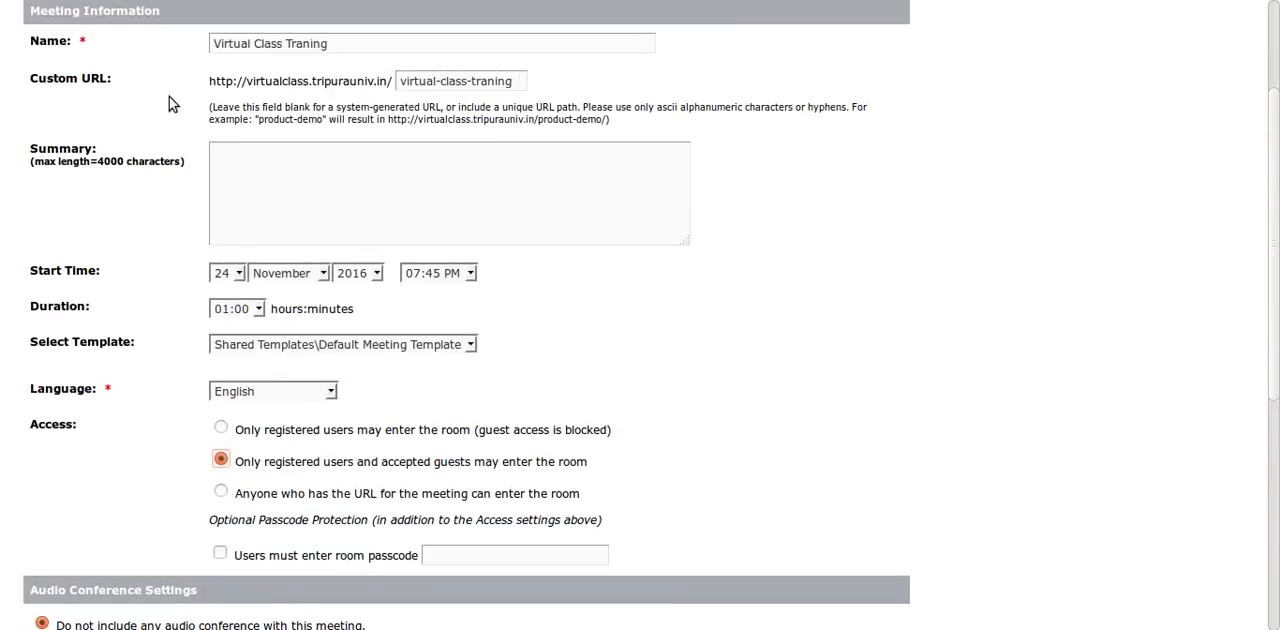
pyautogui.scroll(-4, 543, 204)
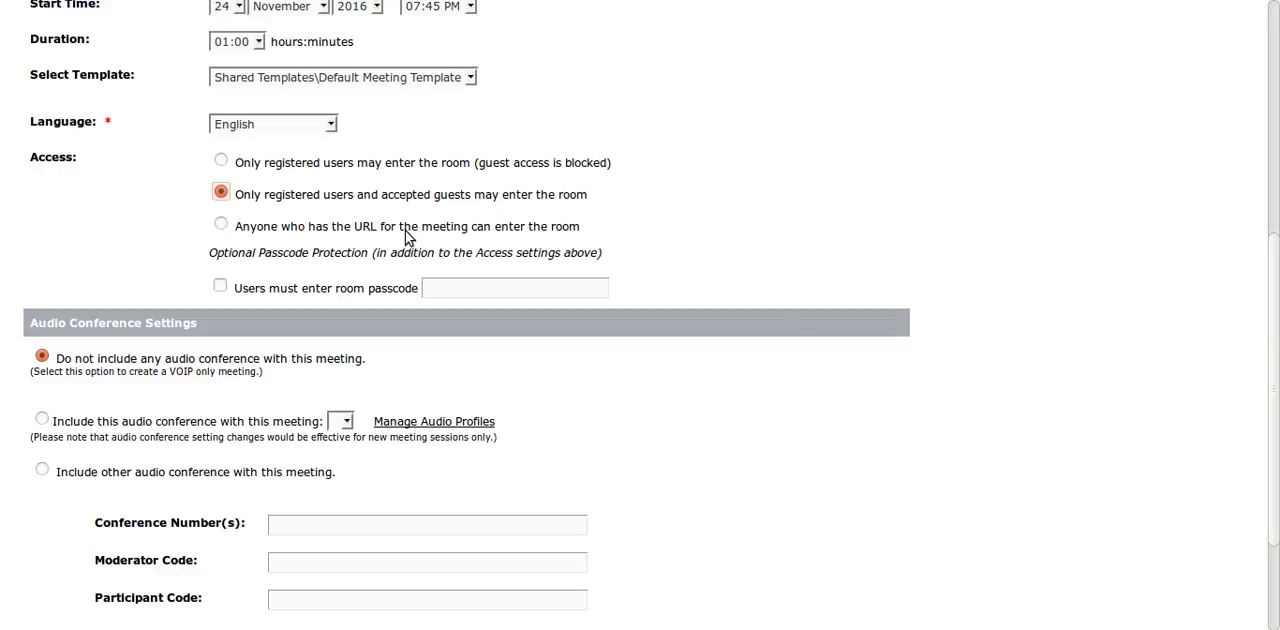
pyautogui.scroll(-2, 405, 232)
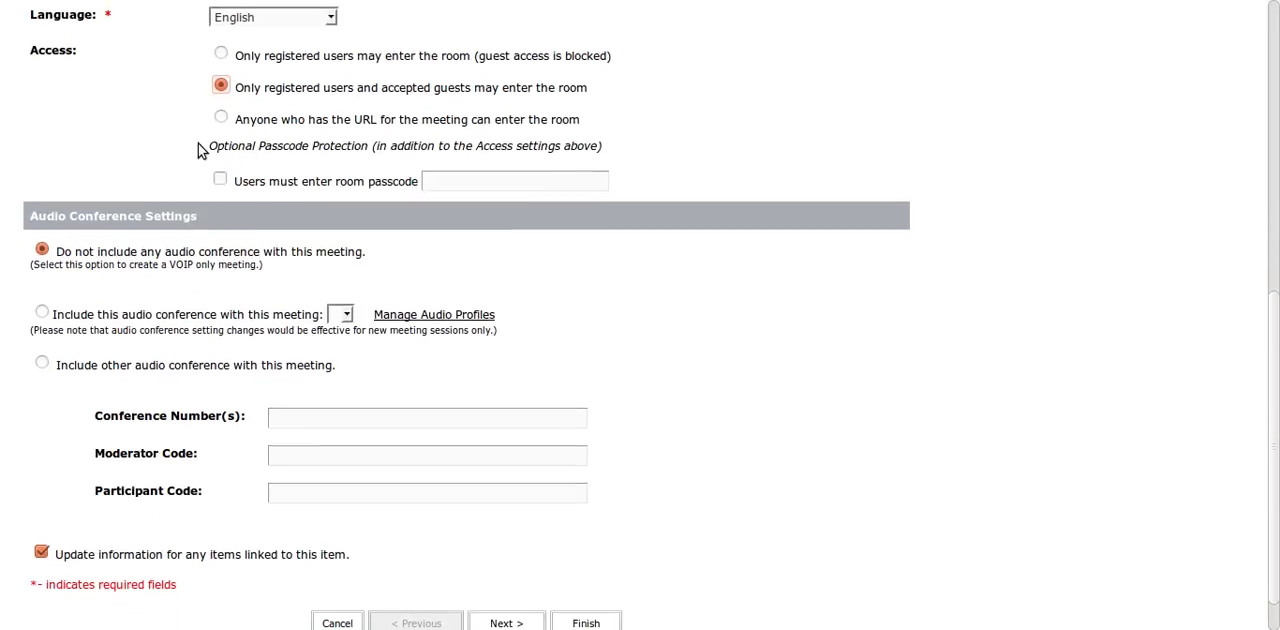
pyautogui.moveTo(209, 150); pyautogui.dragTo(345, 142)
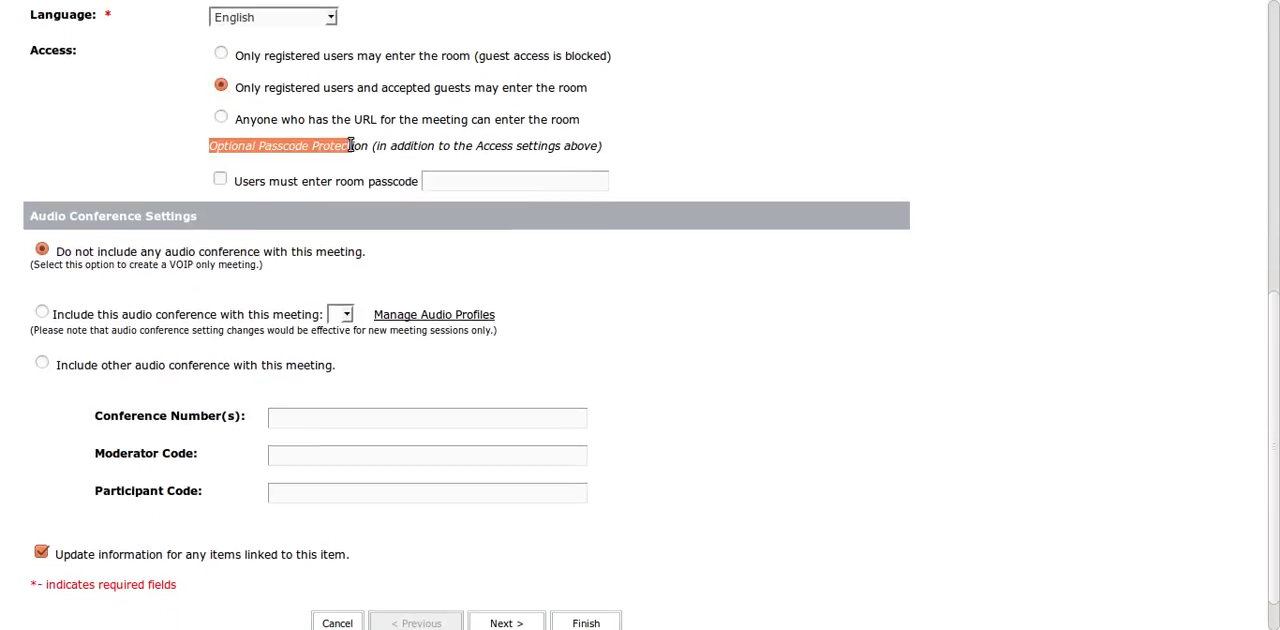
pyautogui.click(353, 147)
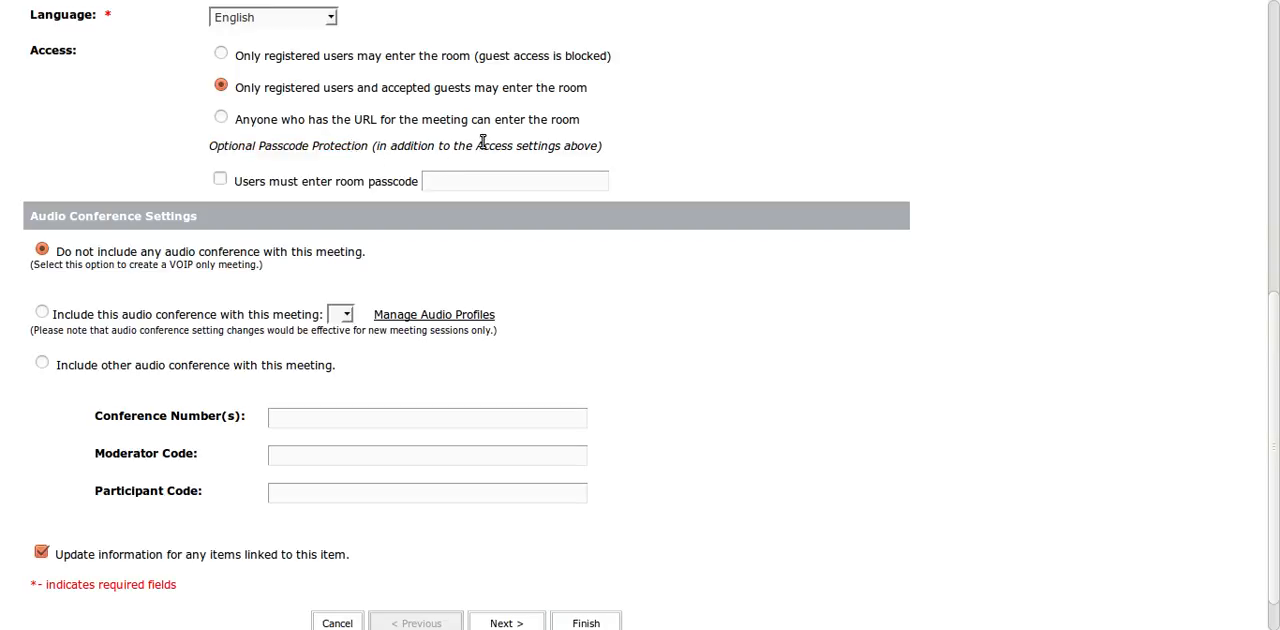
pyautogui.moveTo(477, 147); pyautogui.dragTo(592, 146)
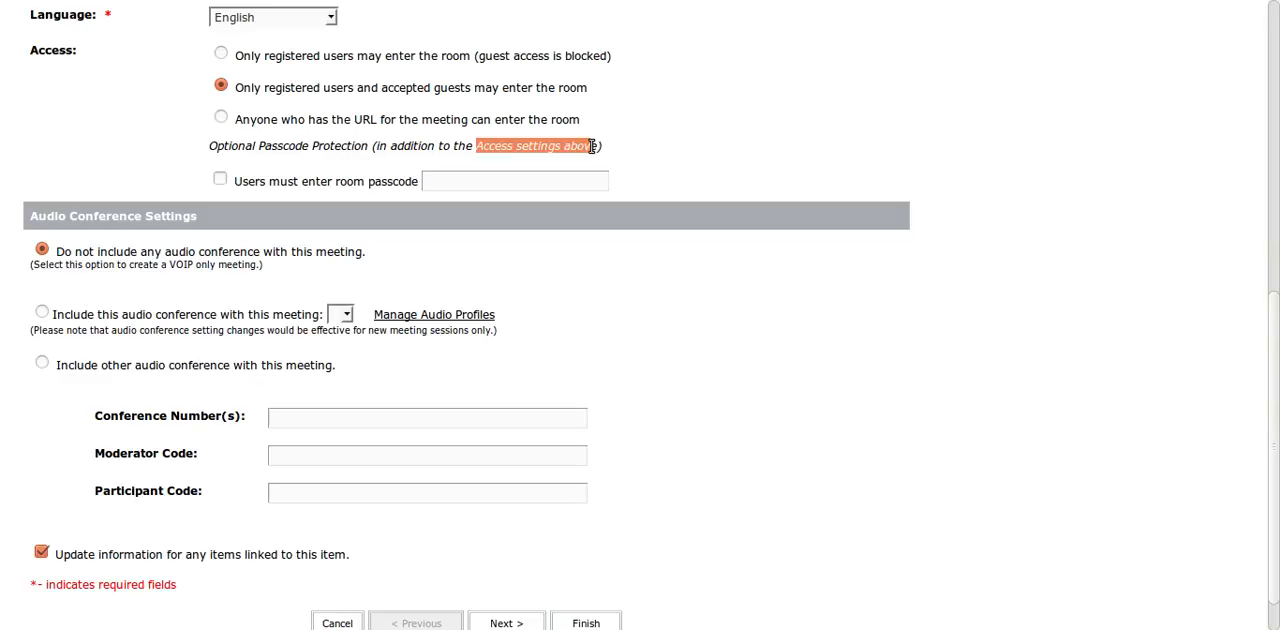
pyautogui.click(651, 160)
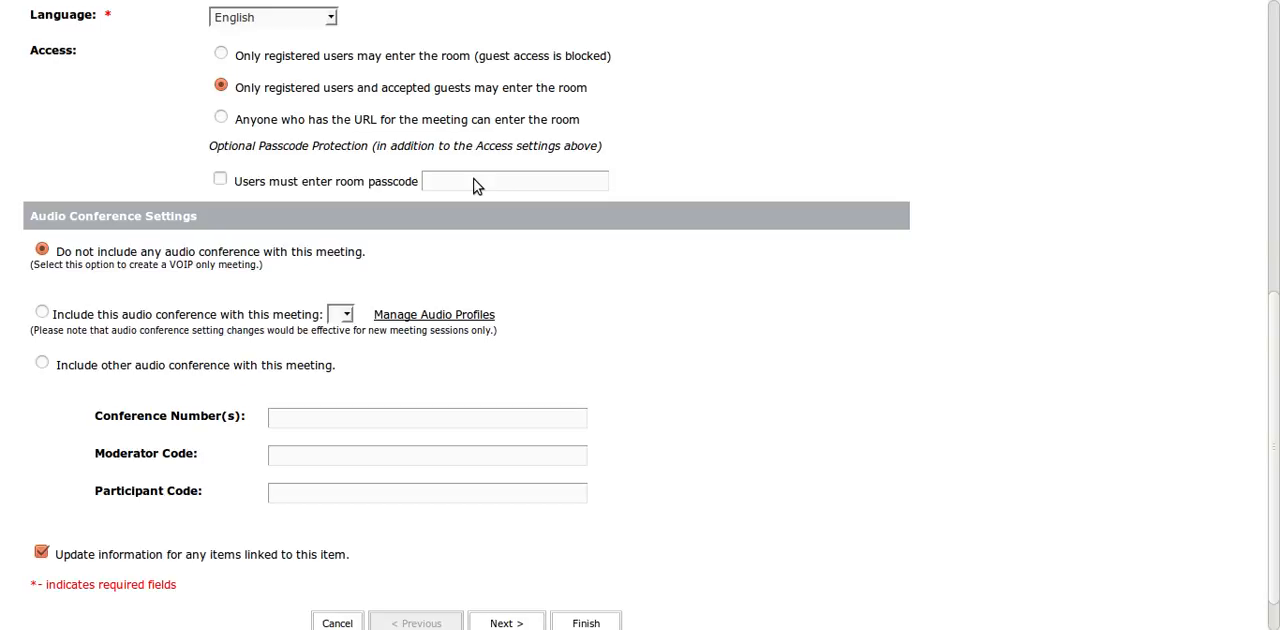
# - Check the custom URL and room passcode setting once more, and proceed to participant selection
pyautogui.scroll(5, 473, 178)
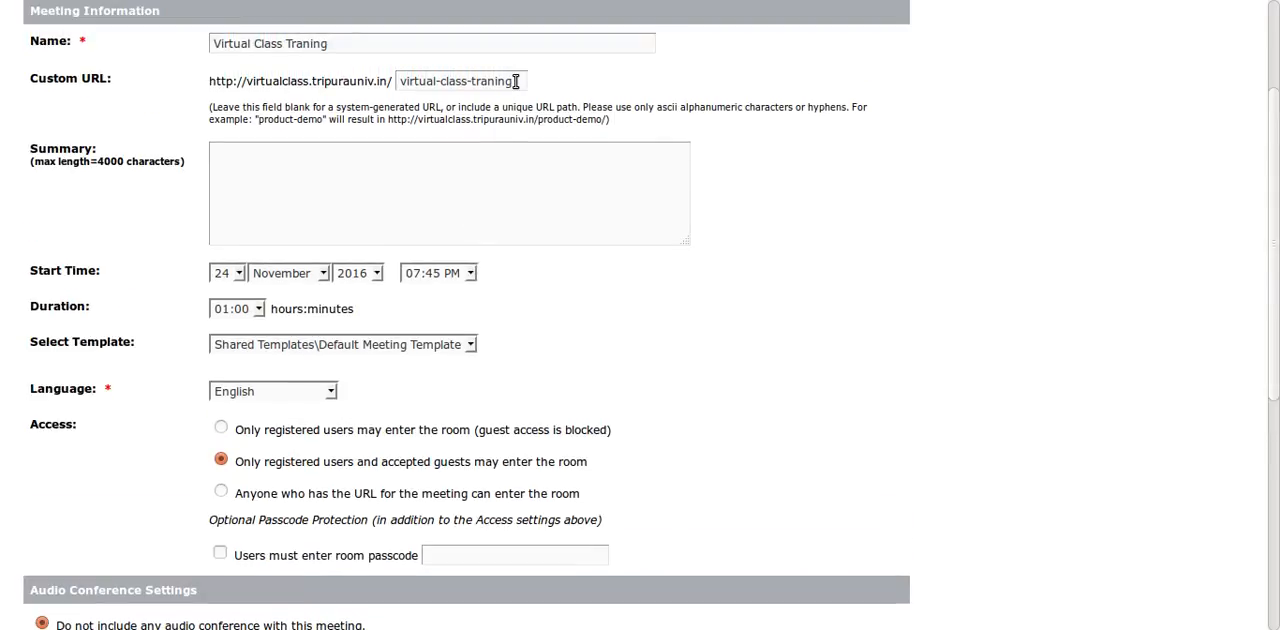
pyautogui.scroll(-4, 646, 312)
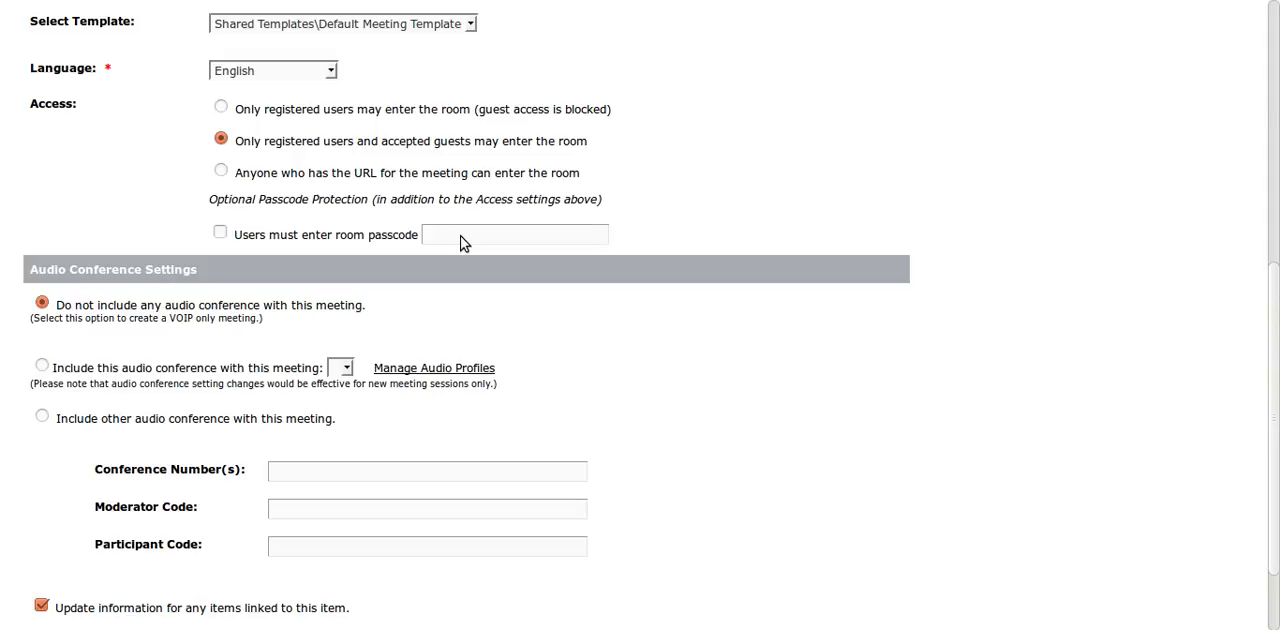
pyautogui.scroll(-2, 640, 264)
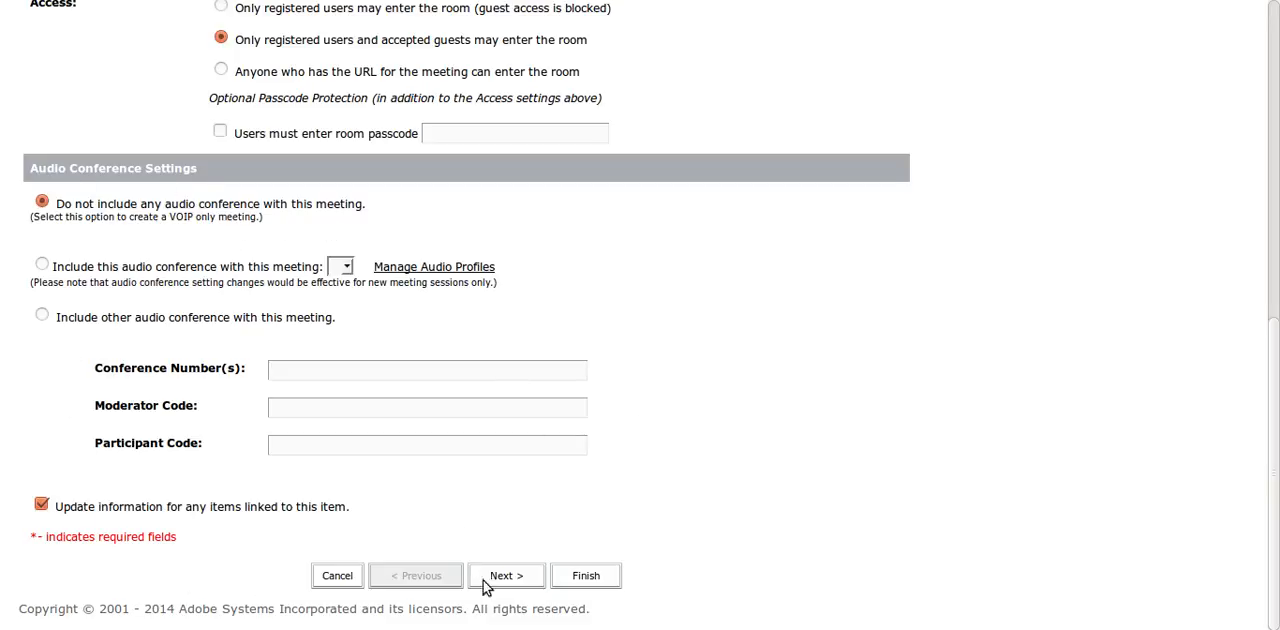
pyautogui.click(508, 578)
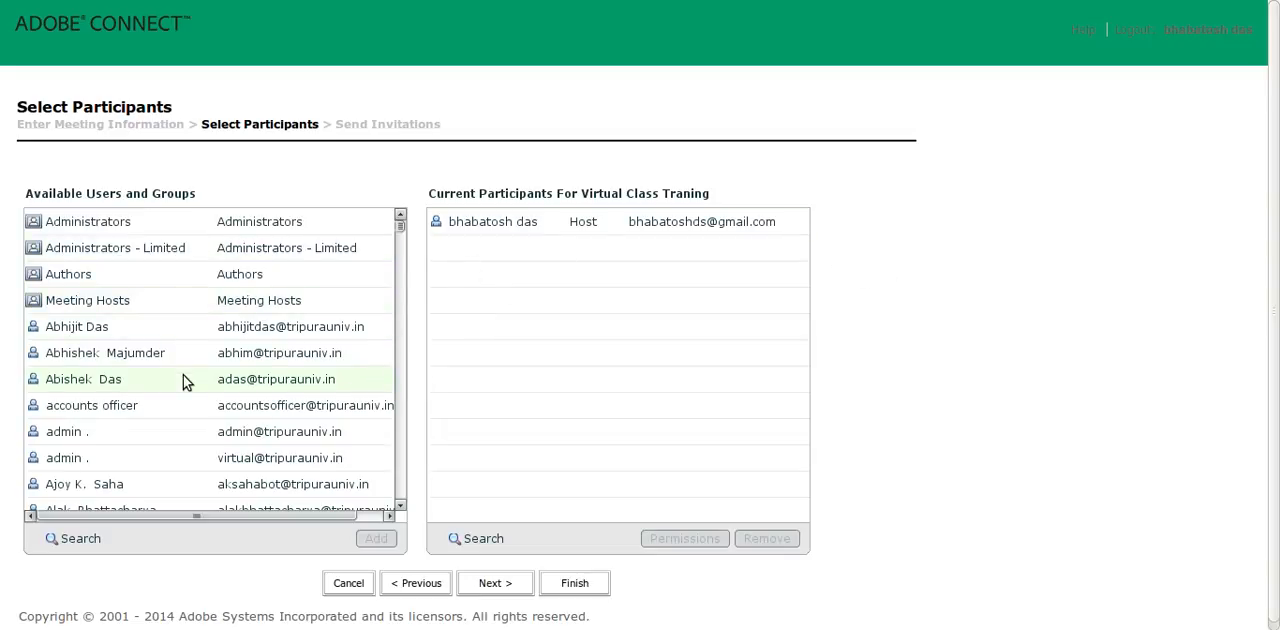
# - Browse the available users and groups, including Administrators - Limited, Authors and Meeting Hosts
pyautogui.moveTo(396, 226); pyautogui.dragTo(400, 331)
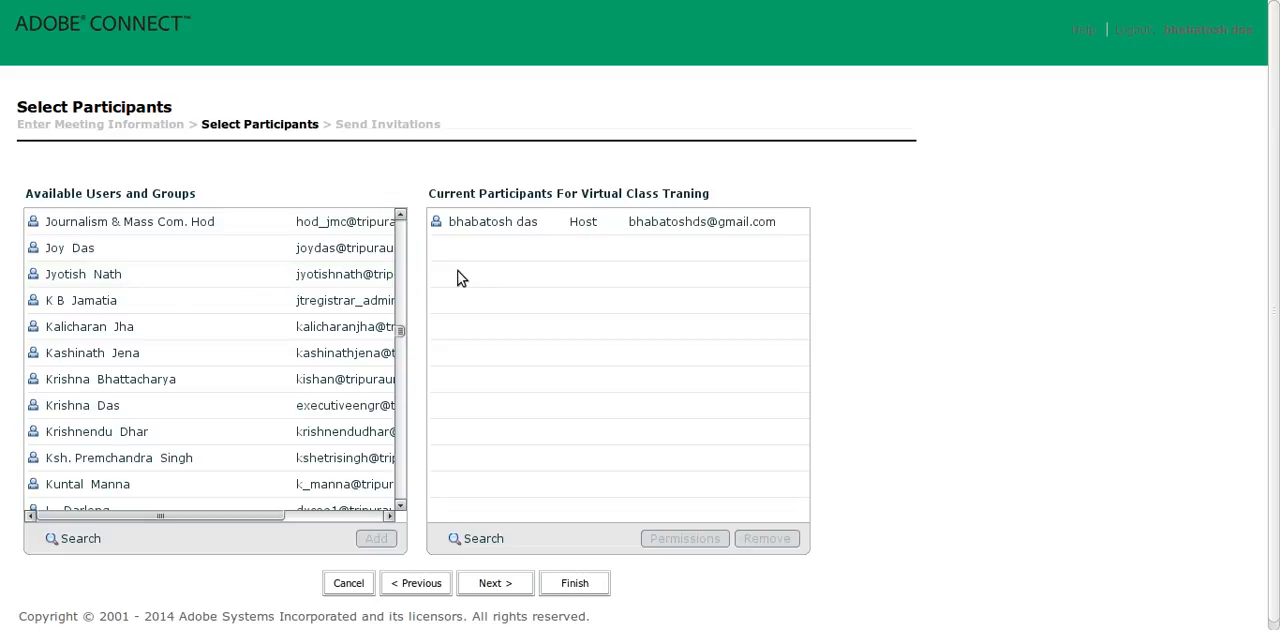
pyautogui.click(130, 280)
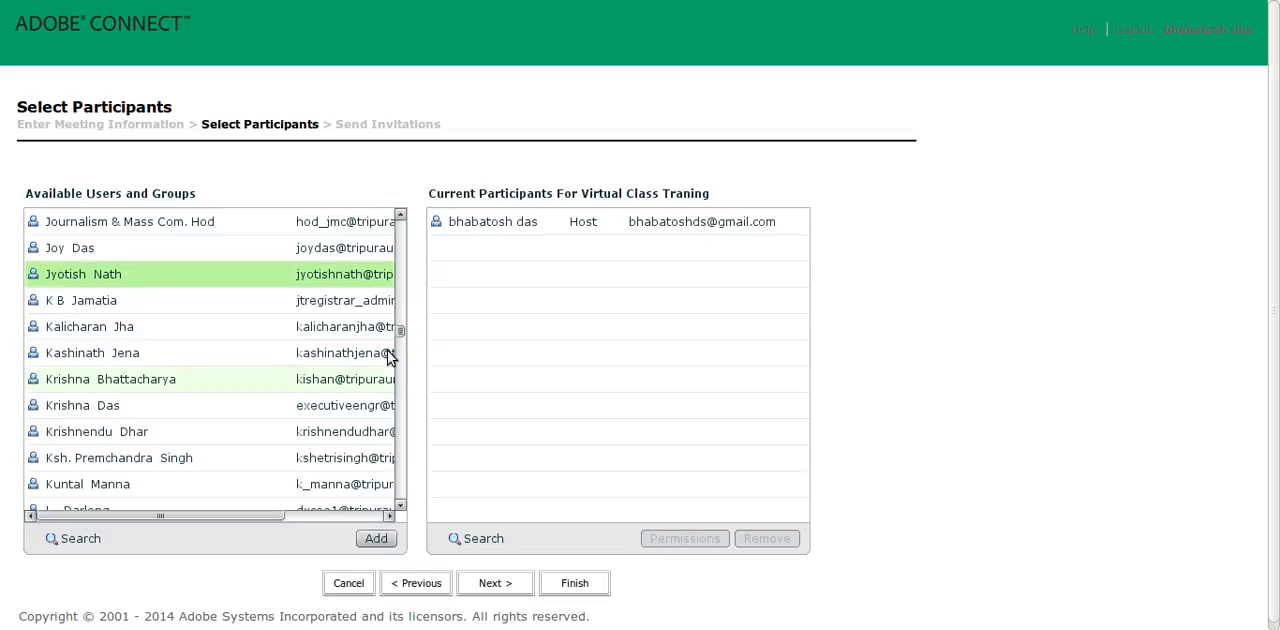
pyautogui.moveTo(401, 329); pyautogui.dragTo(398, 217)
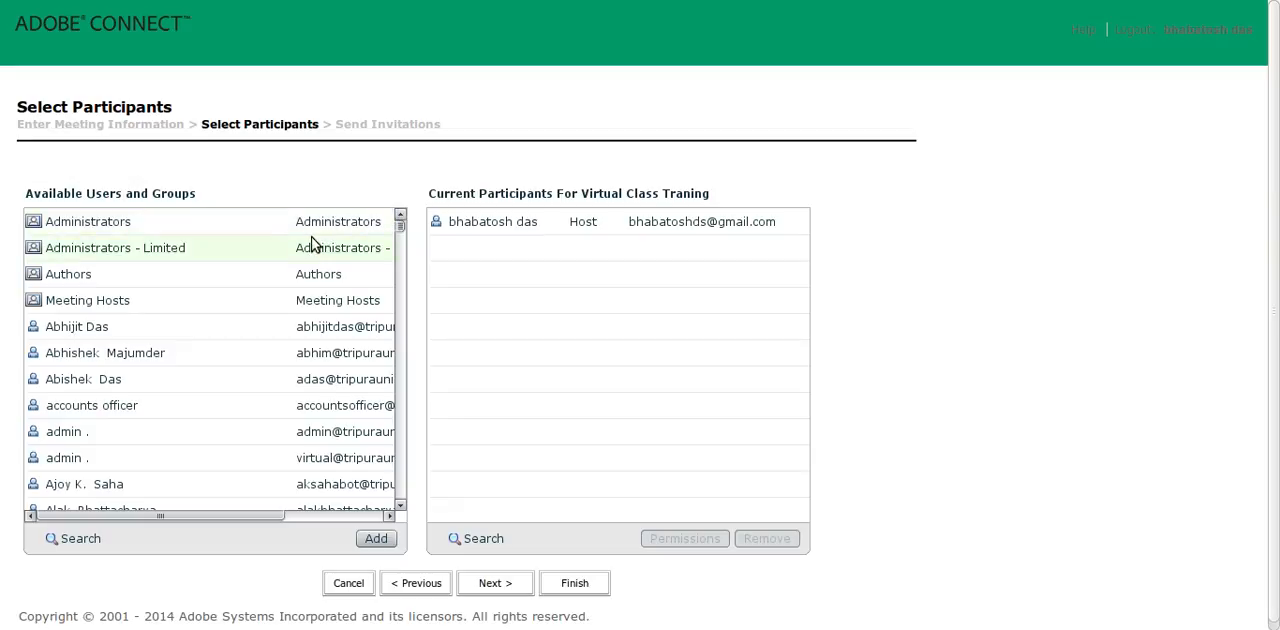
pyautogui.click(112, 256)
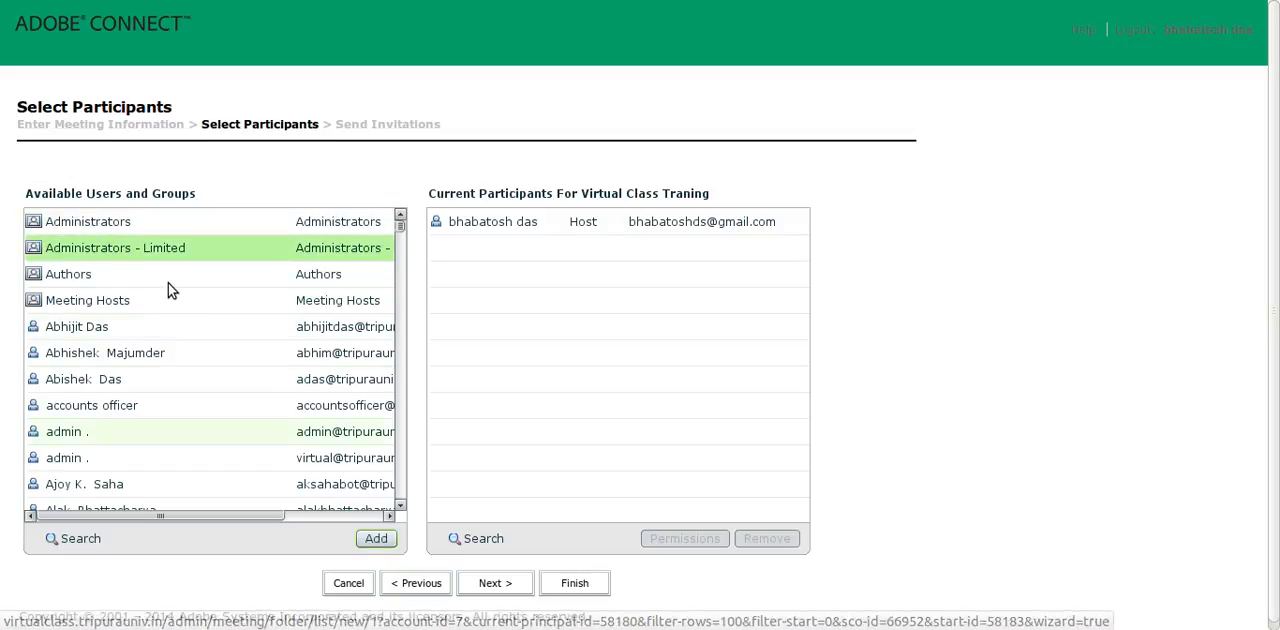
pyautogui.click(101, 276)
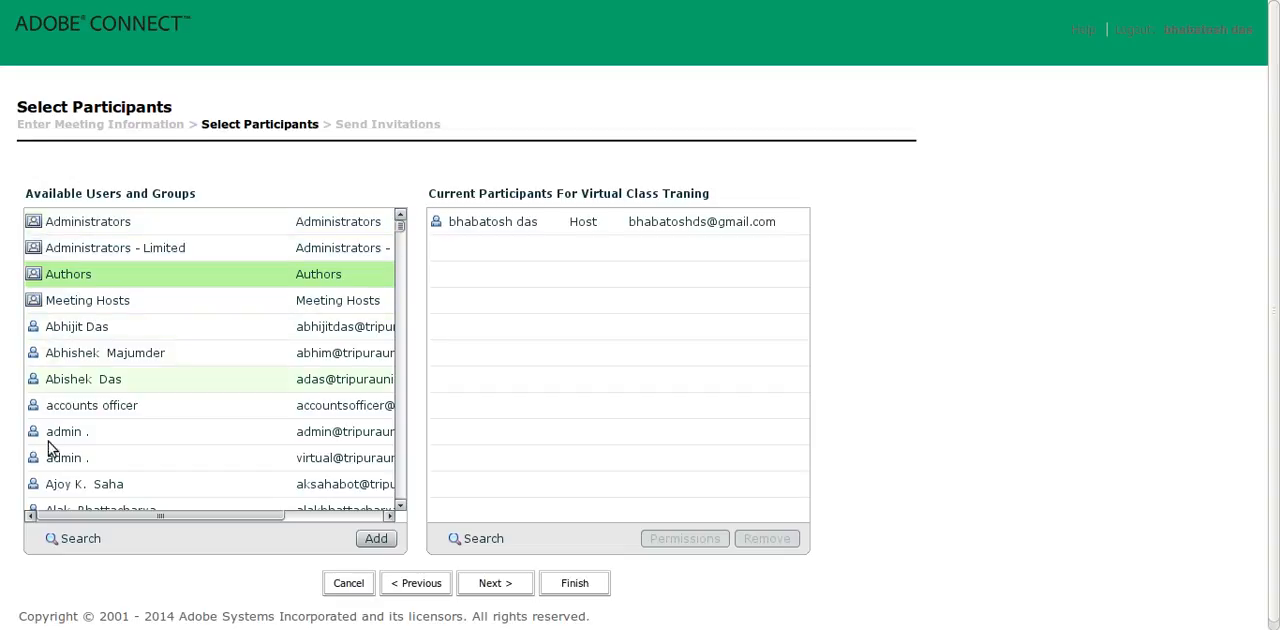
pyautogui.click(38, 306)
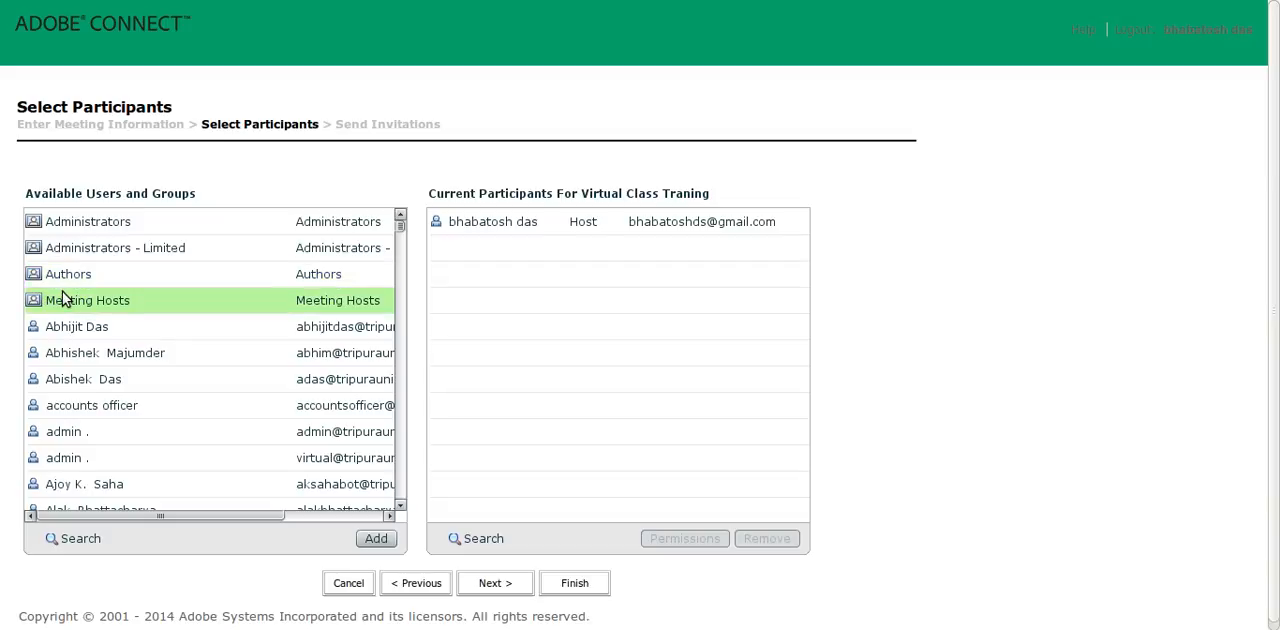
pyautogui.click(365, 540)
pyautogui.click(114, 300)
# - Add a user from near the end of the available list to the current participants, and remove that participant again
pyautogui.moveTo(397, 243); pyautogui.dragTo(398, 497)
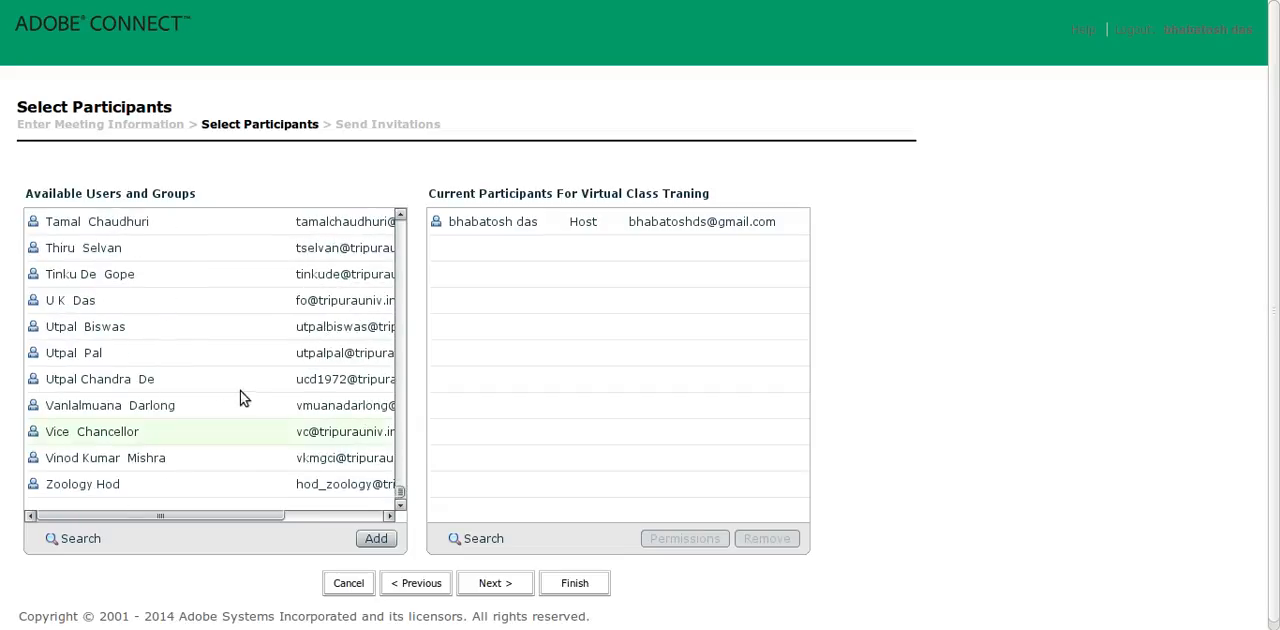
pyautogui.click(238, 353)
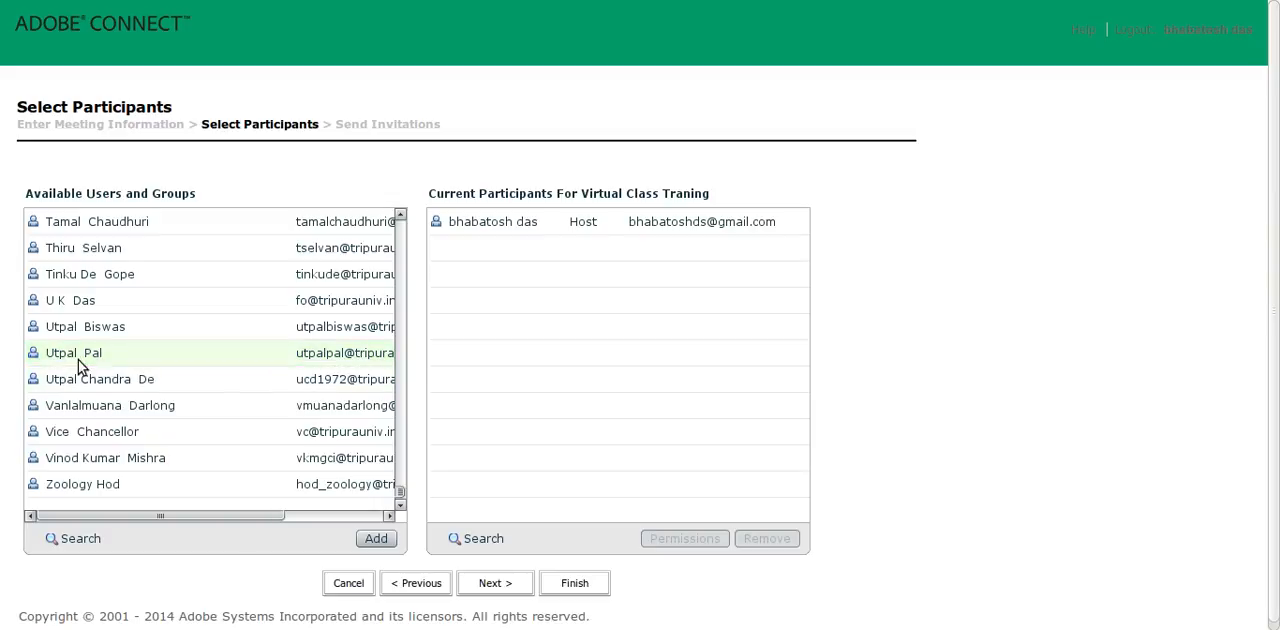
pyautogui.click(376, 540)
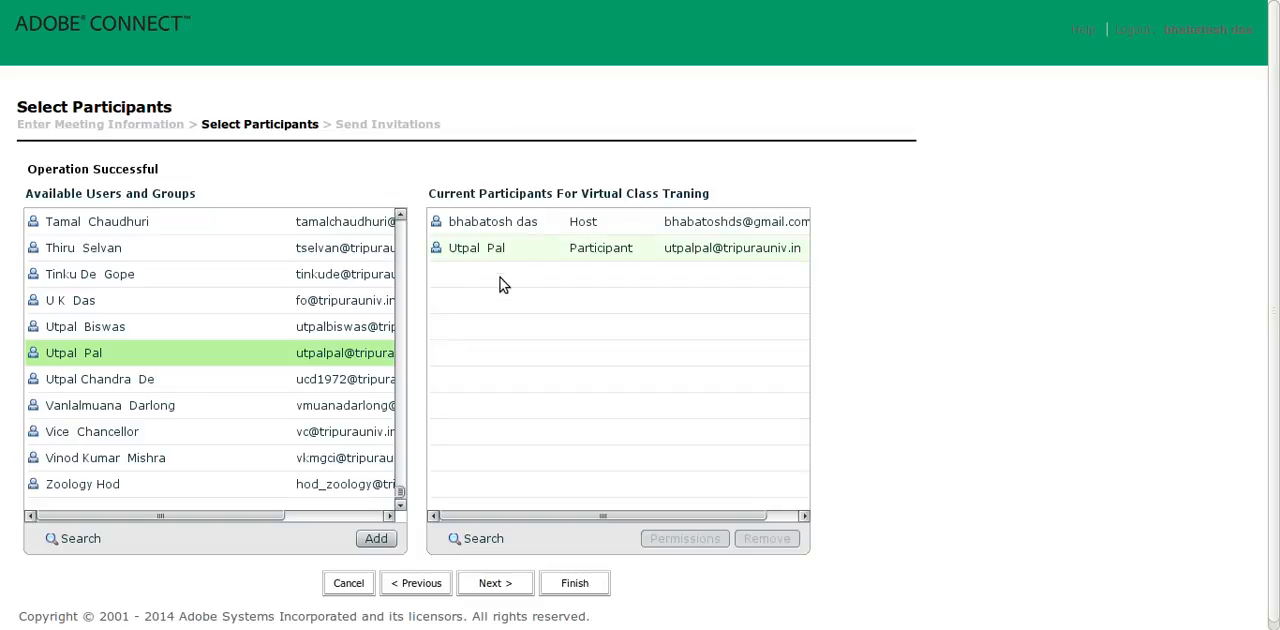
pyautogui.click(604, 250)
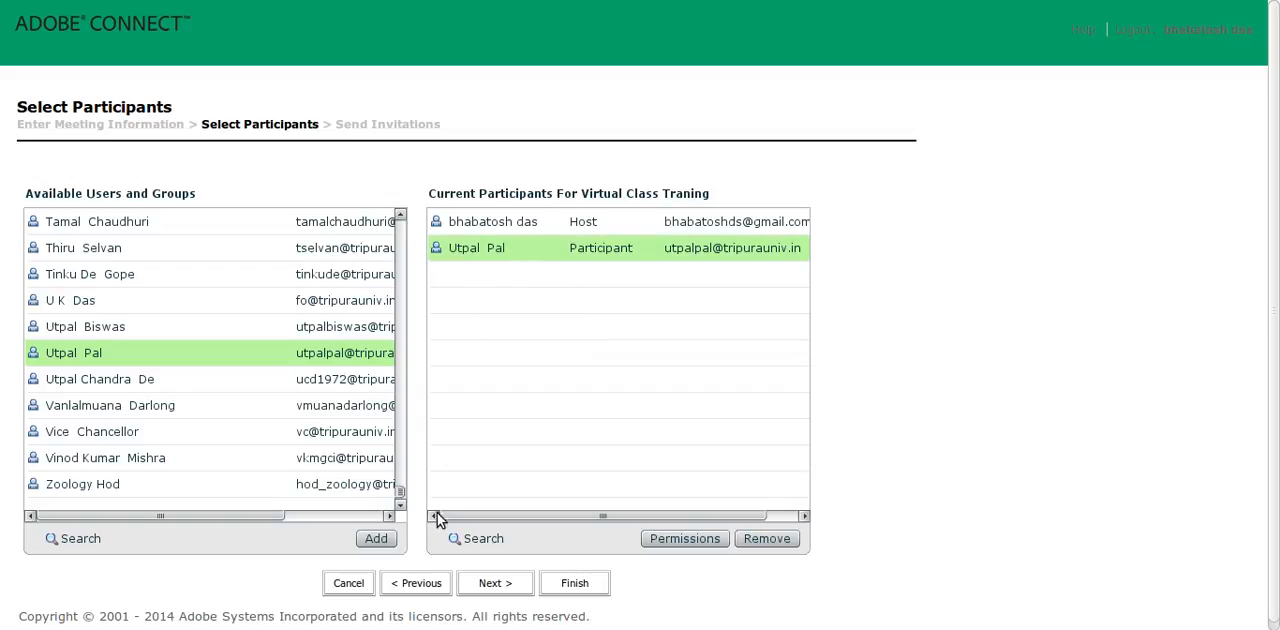
pyautogui.click(766, 539)
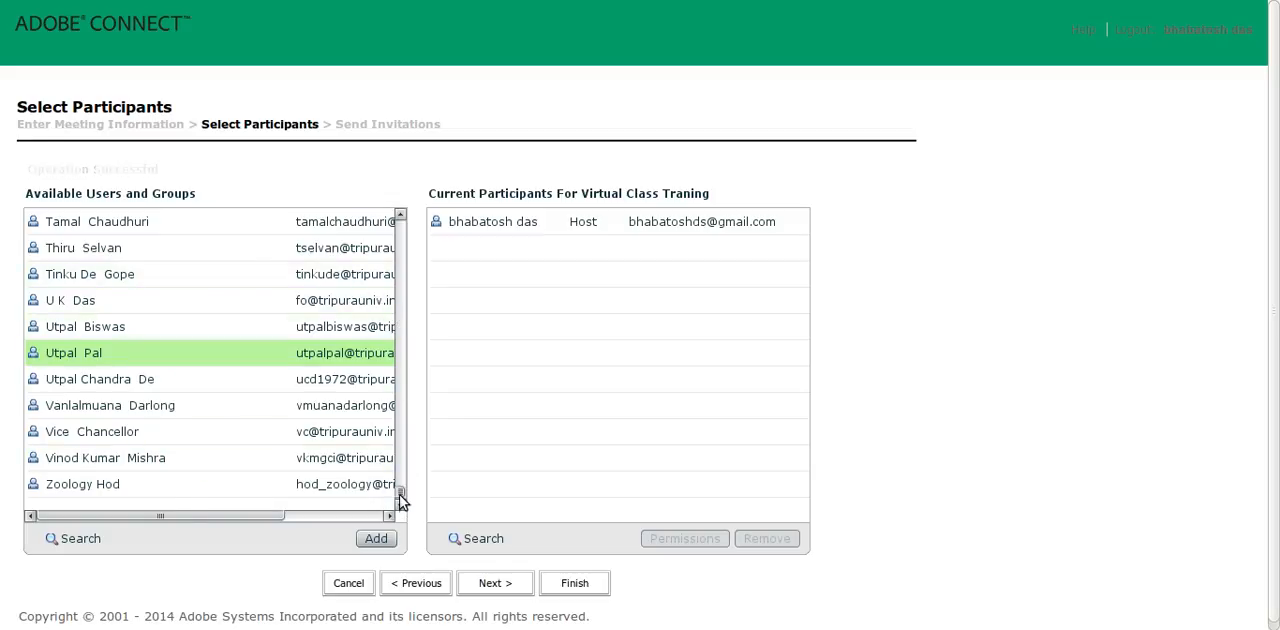
# - Look through the available users once more and proceed to the Send Invitations stage of the meeting setup
pyautogui.moveTo(399, 494); pyautogui.dragTo(404, 179)
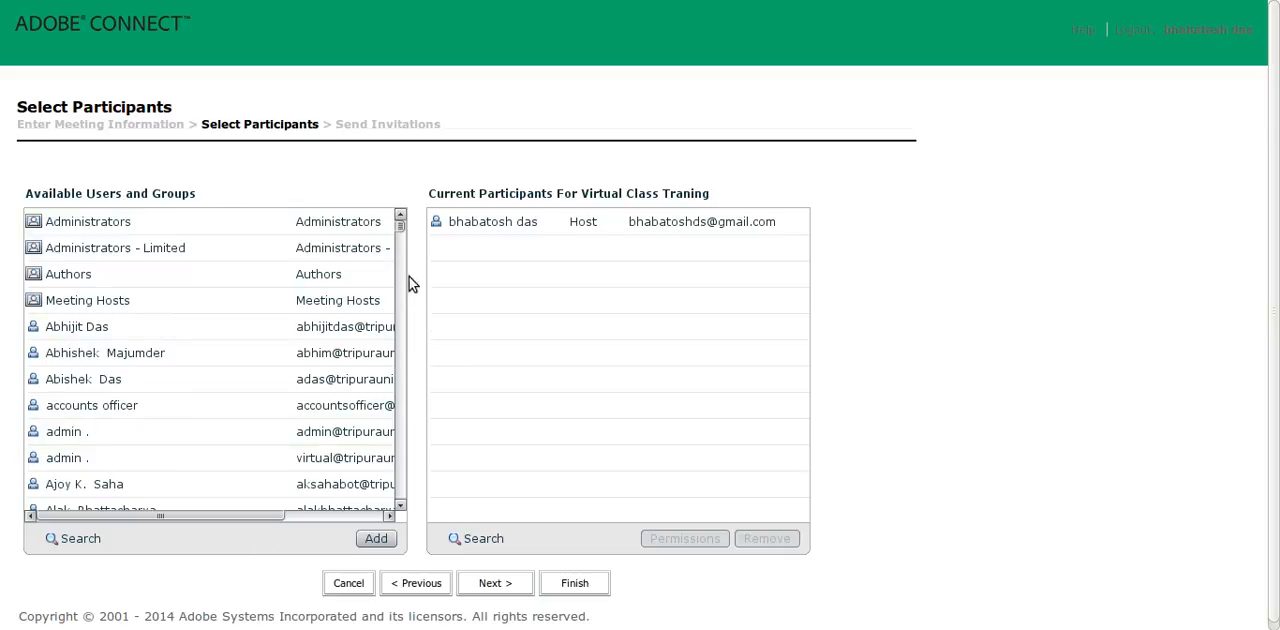
pyautogui.moveTo(399, 226); pyautogui.dragTo(394, 562)
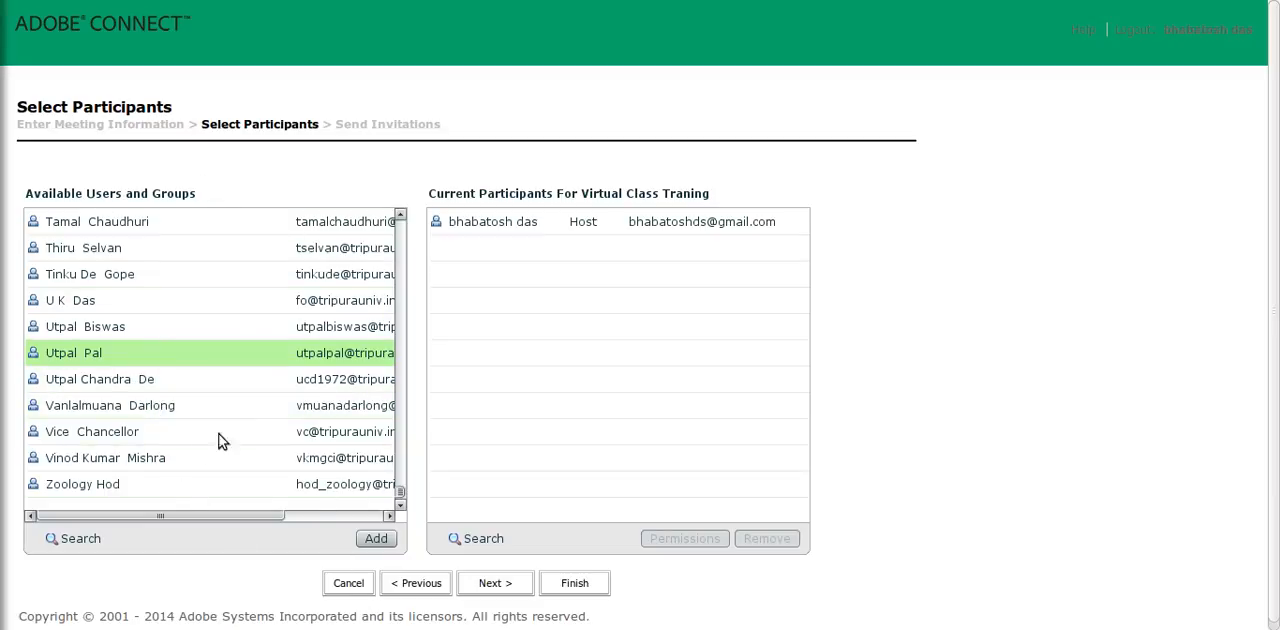
pyautogui.click(499, 585)
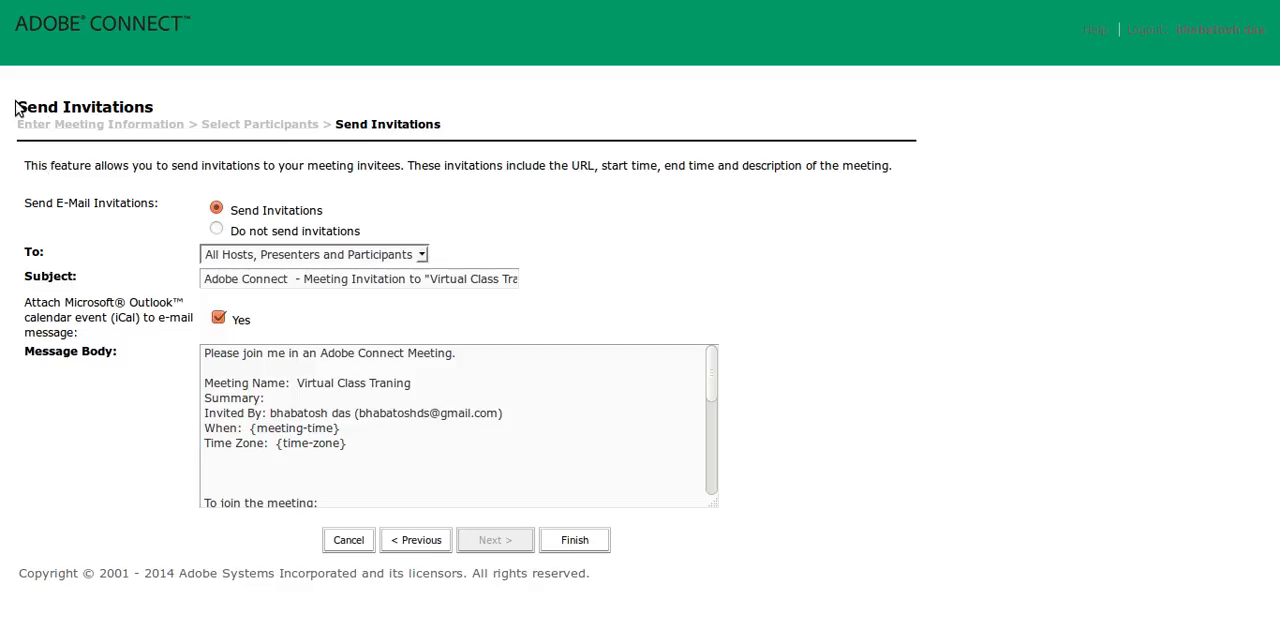
pyautogui.moveTo(17, 106); pyautogui.dragTo(191, 108)
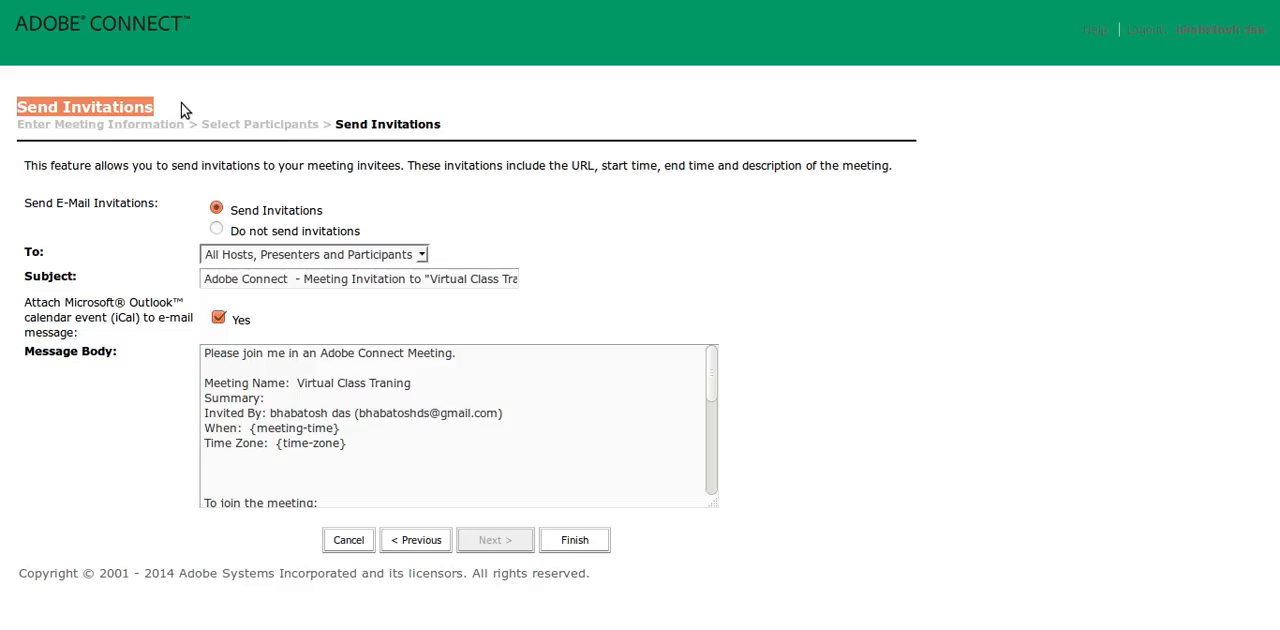
pyautogui.click(181, 106)
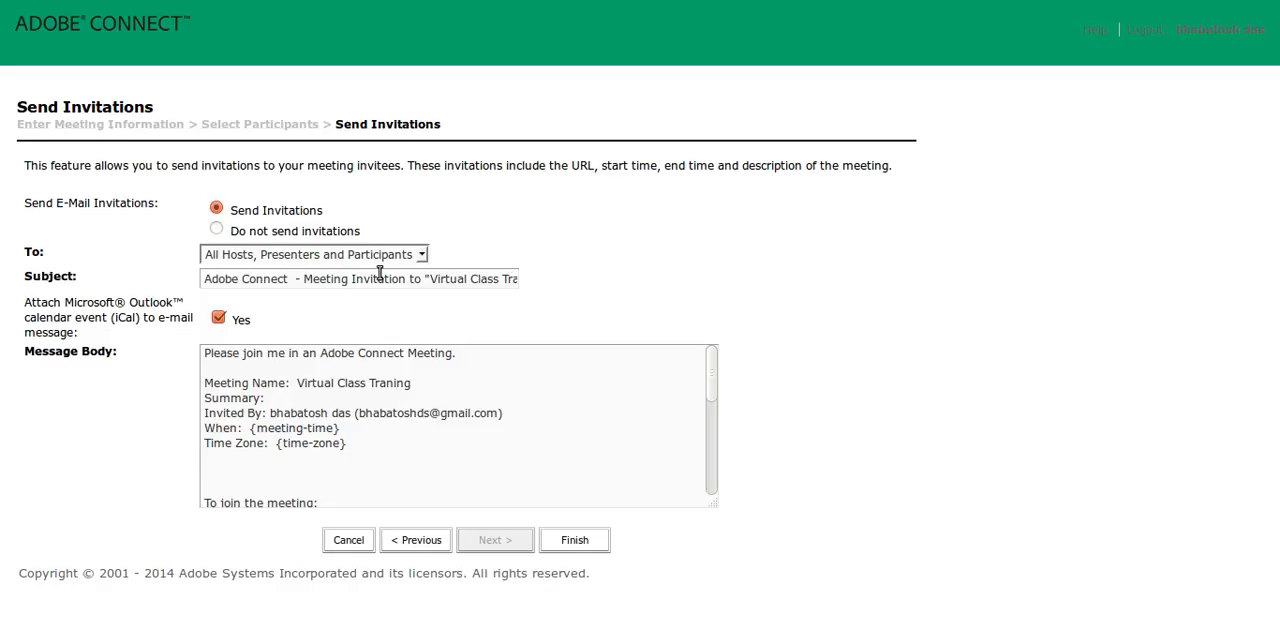
# - Review the recipient options for the e-mail invitations, keeping All Hosts, Presenters and Participants selected
pyautogui.click(421, 256)
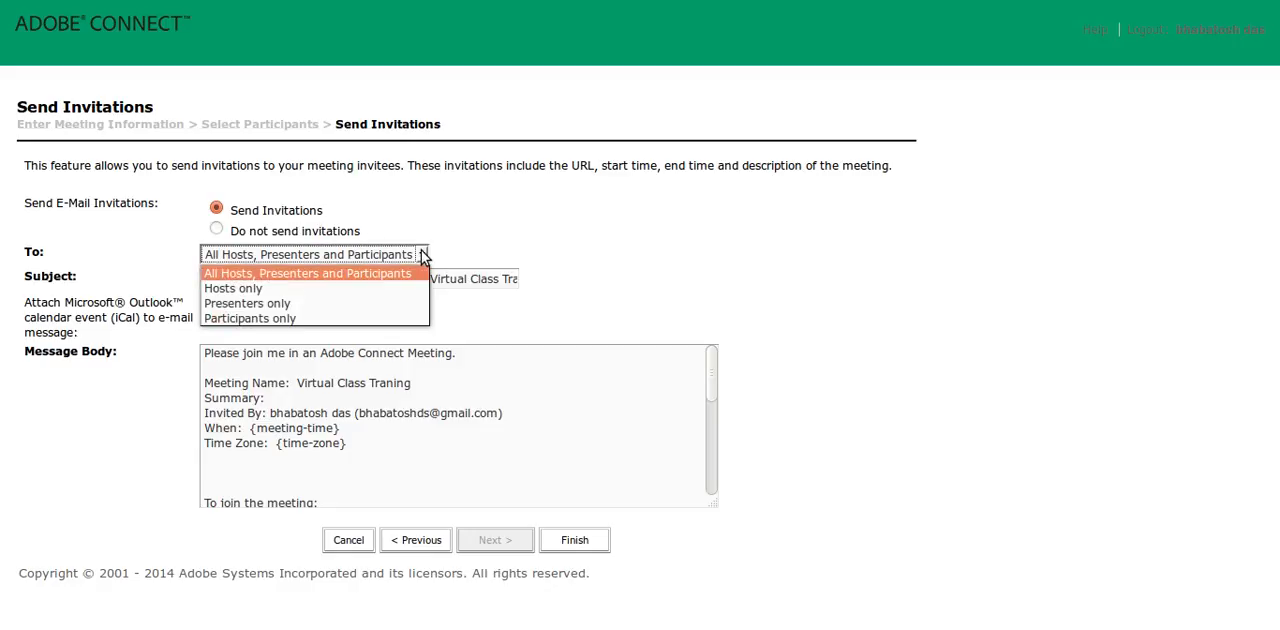
pyautogui.click(514, 235)
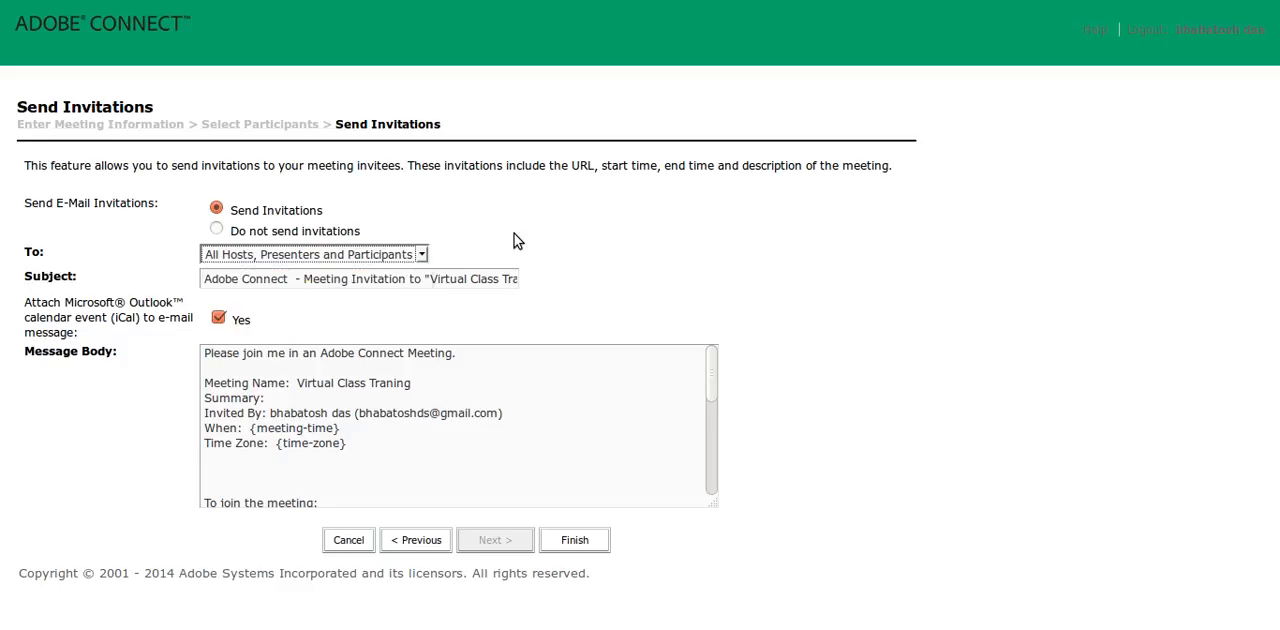
pyautogui.click(421, 255)
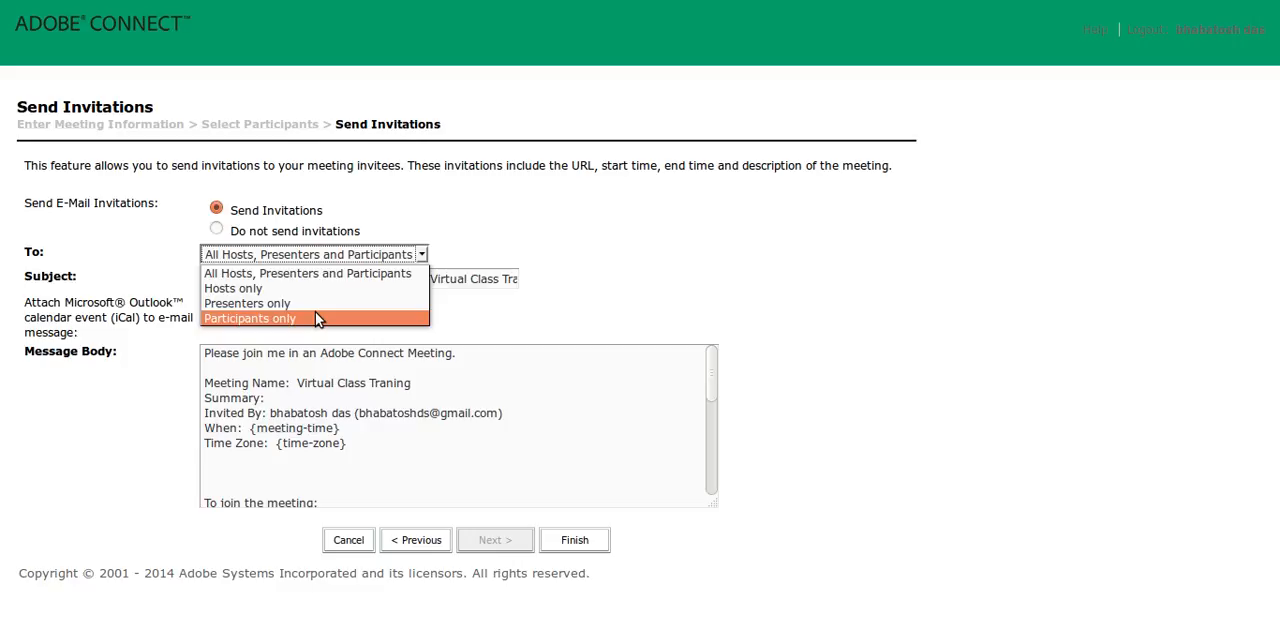
pyautogui.click(467, 246)
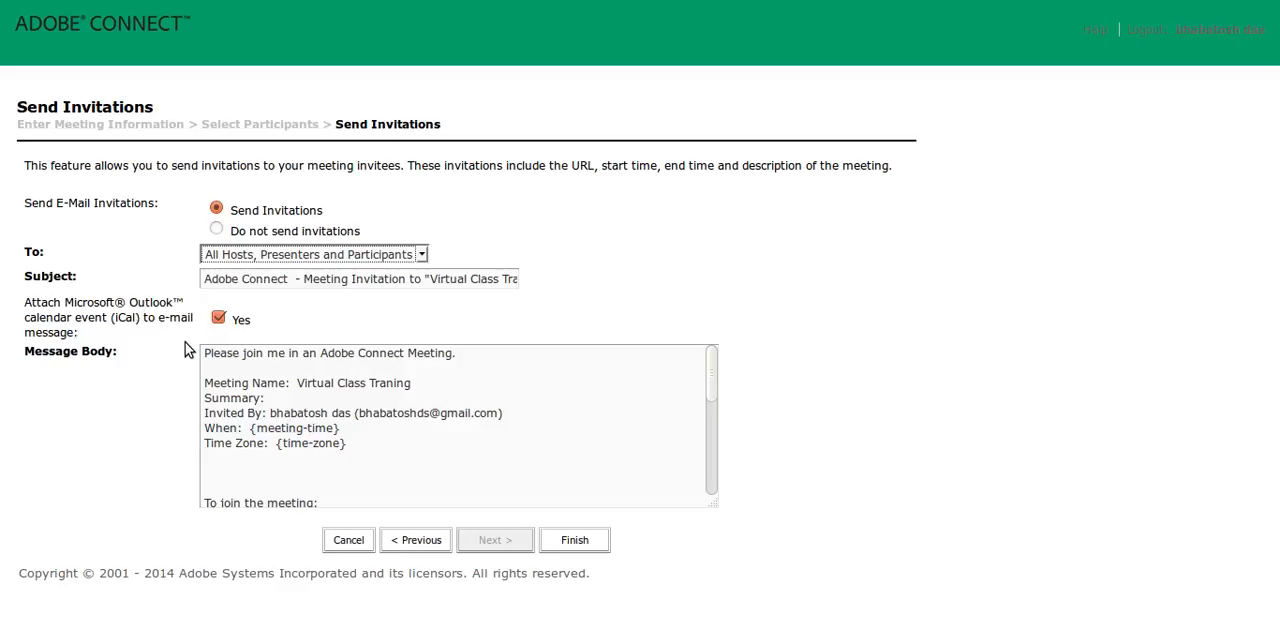
# - Choose not to send e-mail invitations and finish creating the meeting
pyautogui.click(216, 228)
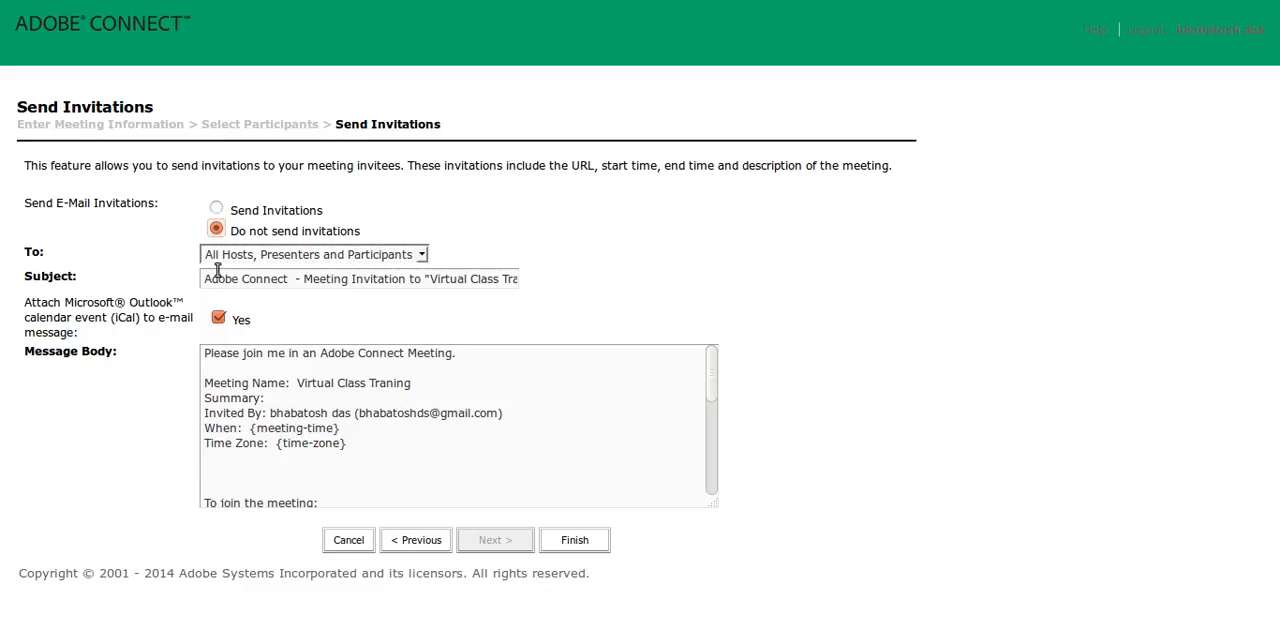
pyautogui.click(216, 208)
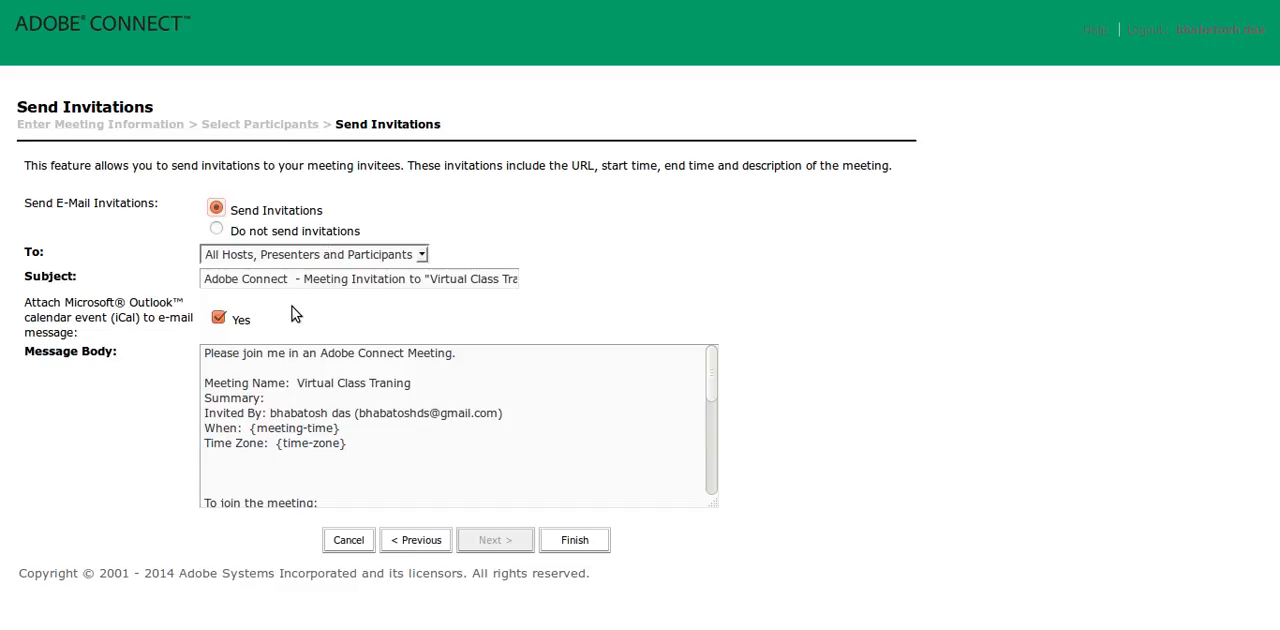
pyautogui.click(217, 230)
pyautogui.click(573, 542)
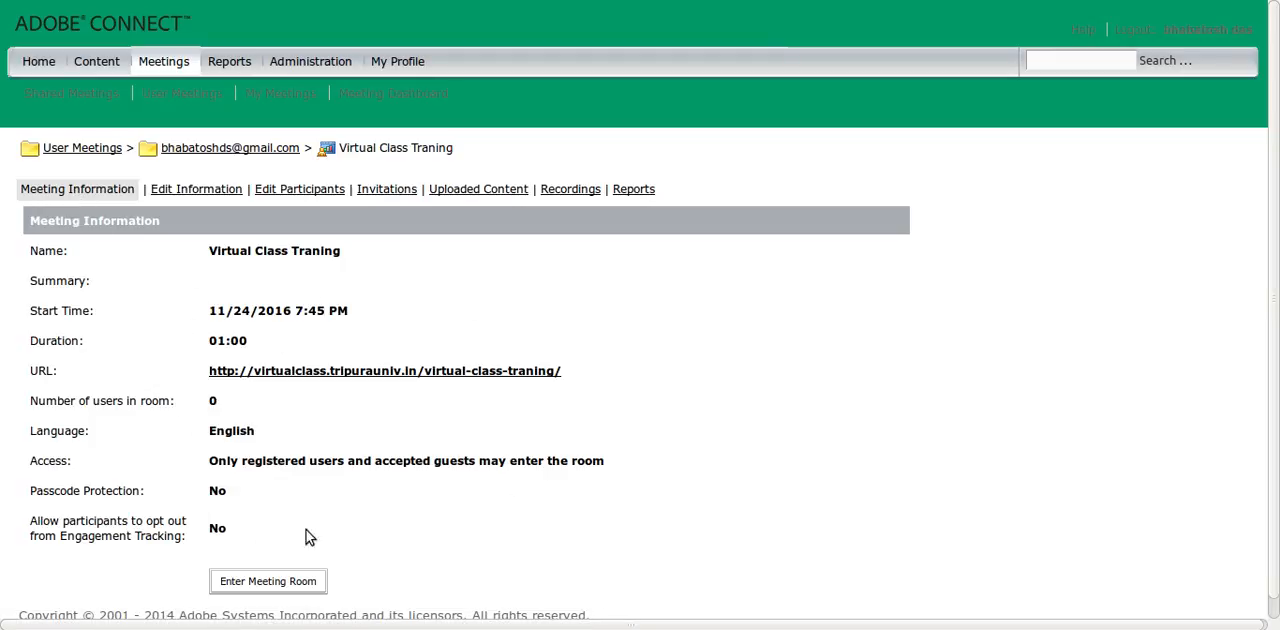
# - Enter the Virtual Class Traning meeting room through its URL and dismiss the tips for hosts
pyautogui.click(460, 371)
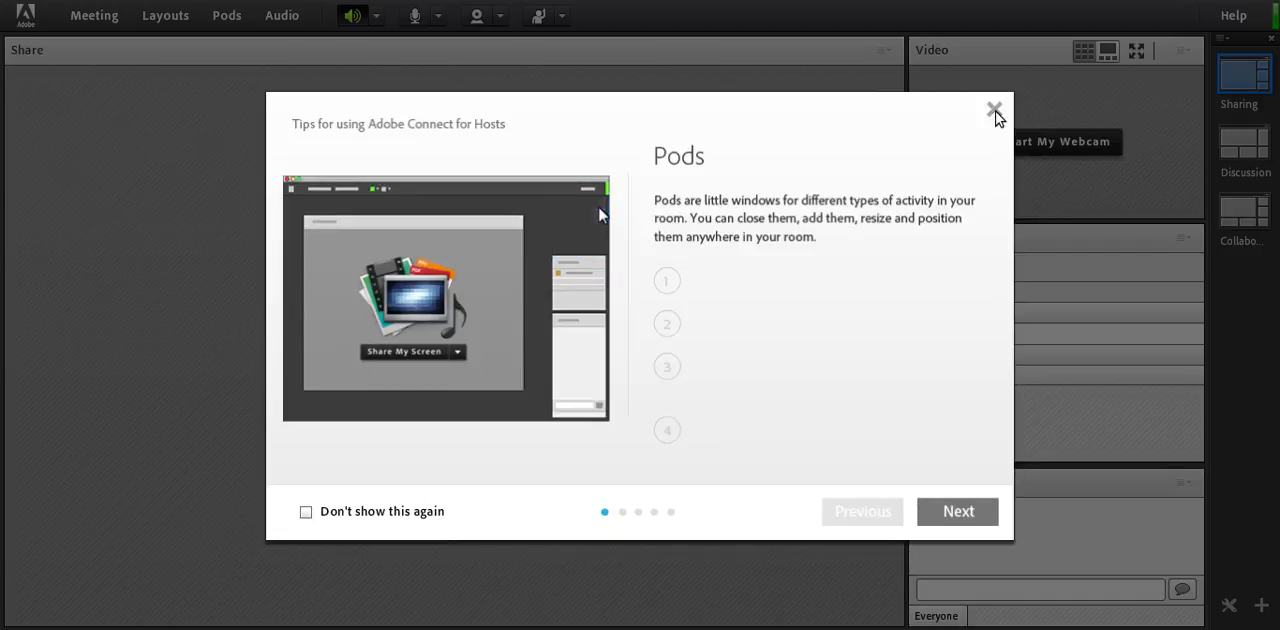
pyautogui.click(995, 112)
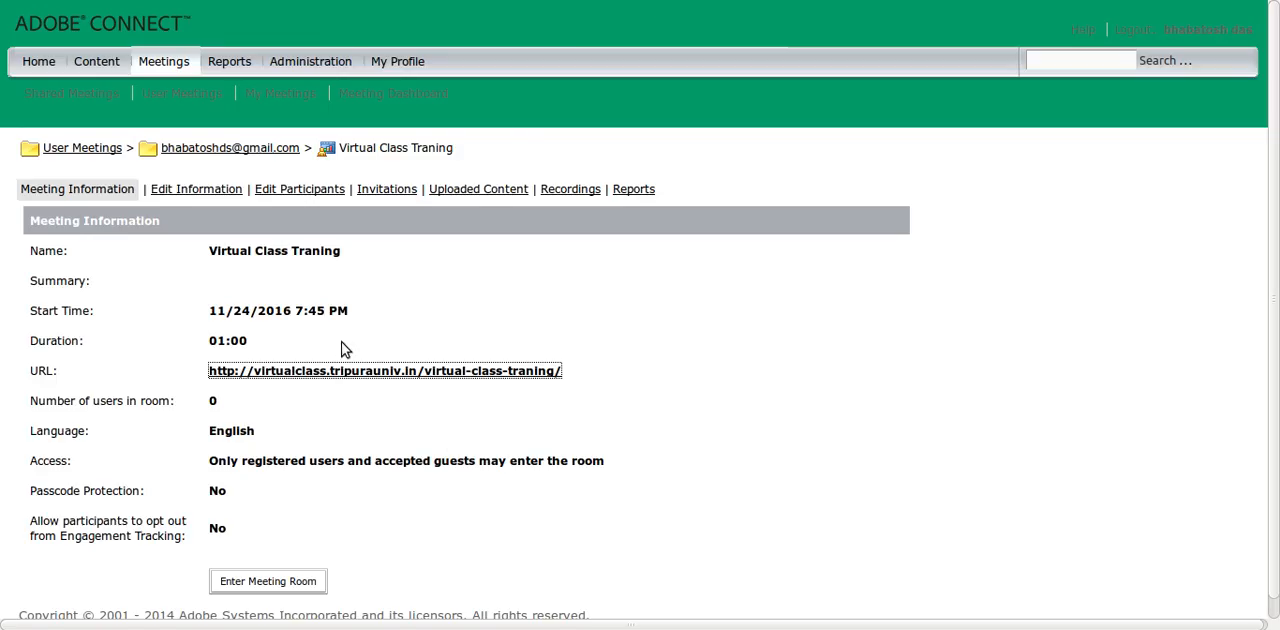
# - Go to the home page's My Meetings list, widen the Start Time column to view the dates, and narrow it again
pyautogui.click(41, 63)
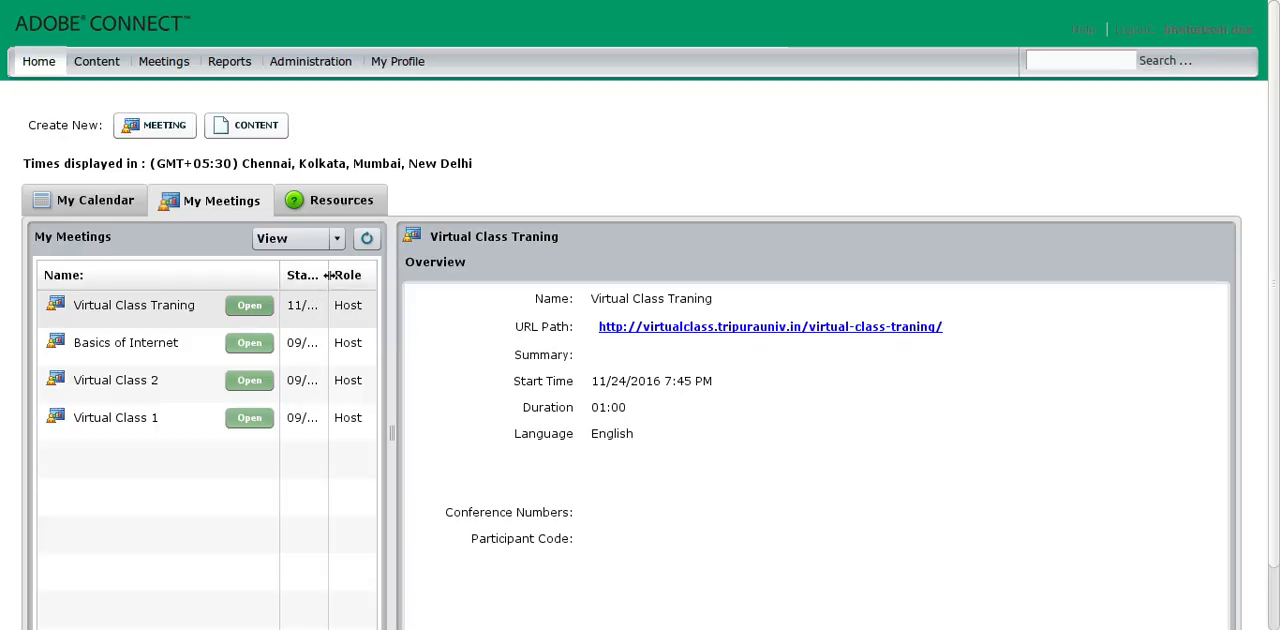
pyautogui.moveTo(328, 275); pyautogui.dragTo(386, 279)
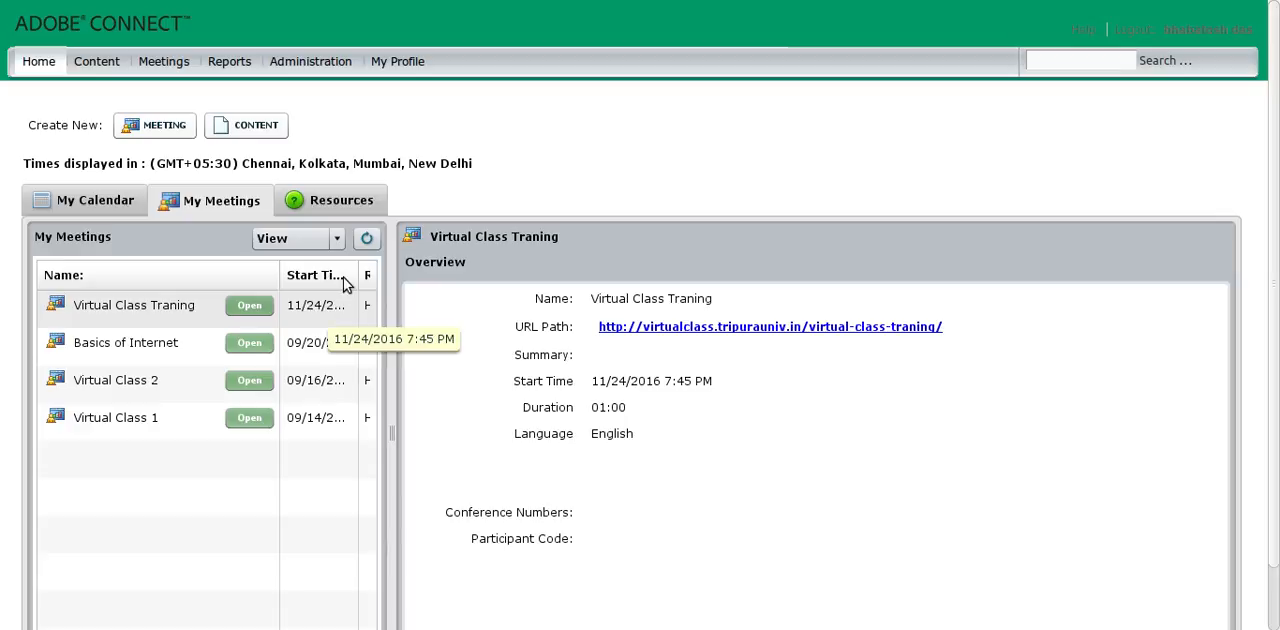
pyautogui.moveTo(358, 275); pyautogui.dragTo(324, 272)
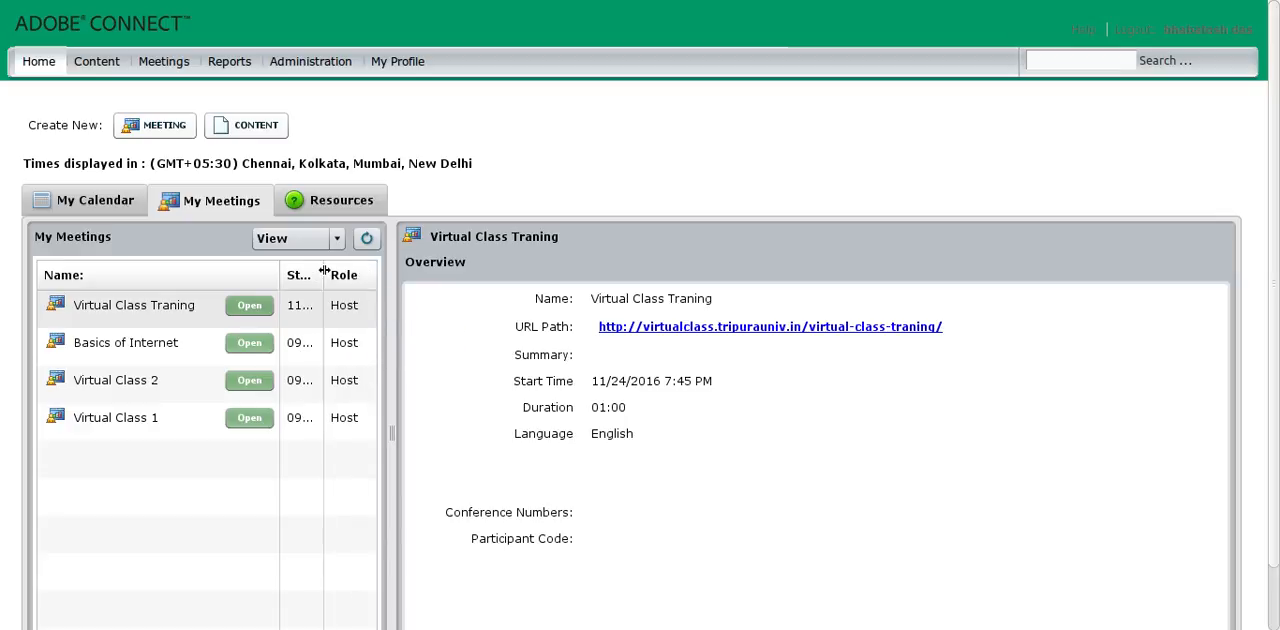